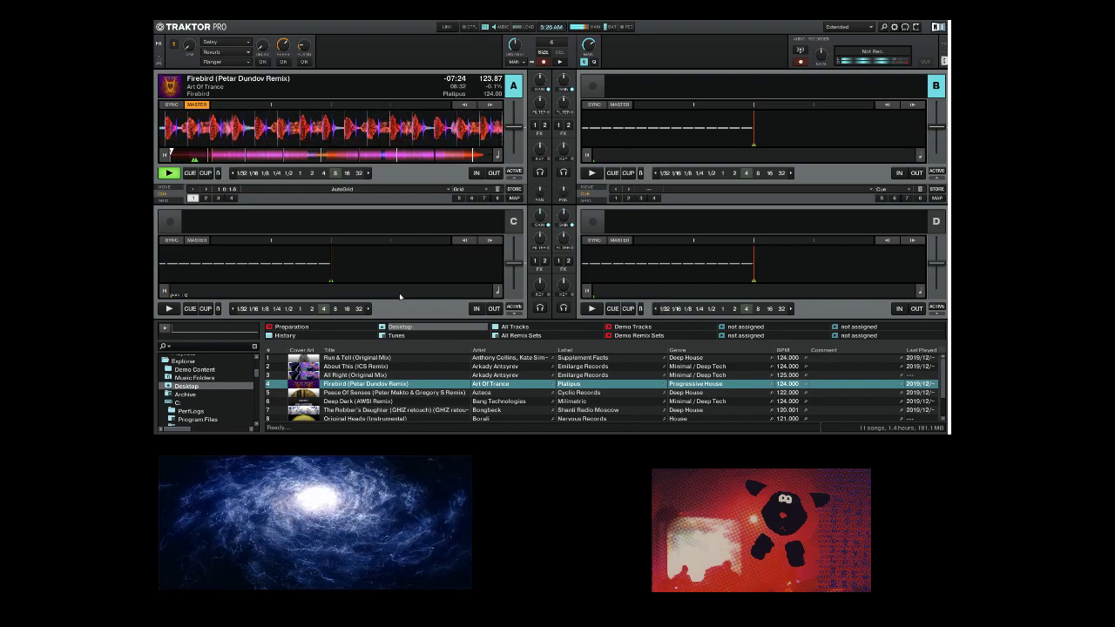
Switch FX unit 1 to single-effect mode and load the Ramp Delay effect into it
key(ctrl+1)
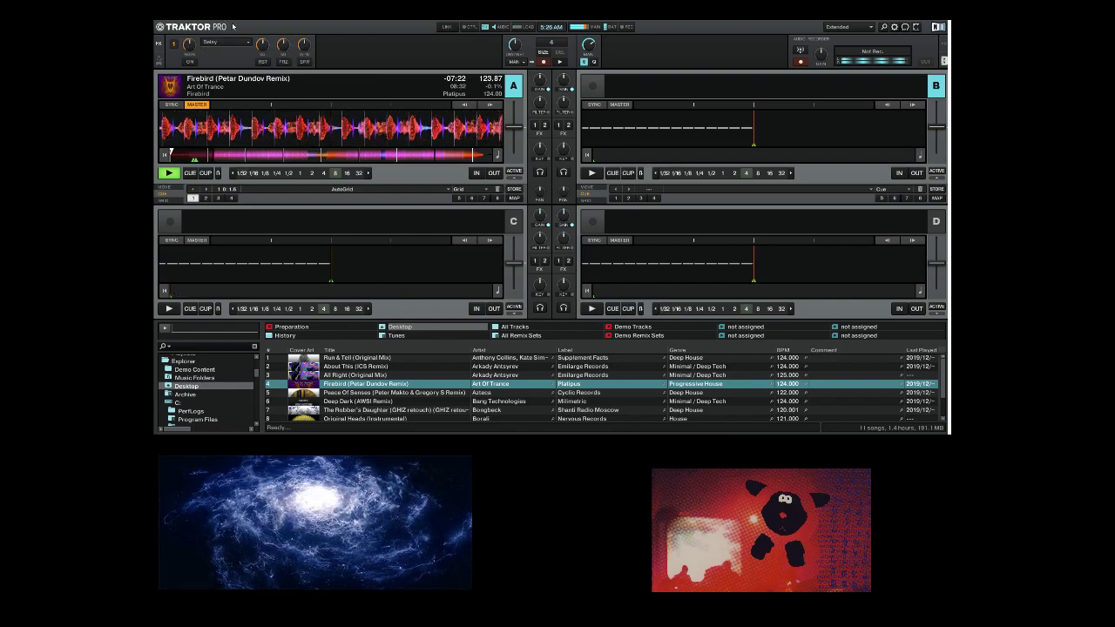
click(225, 41)
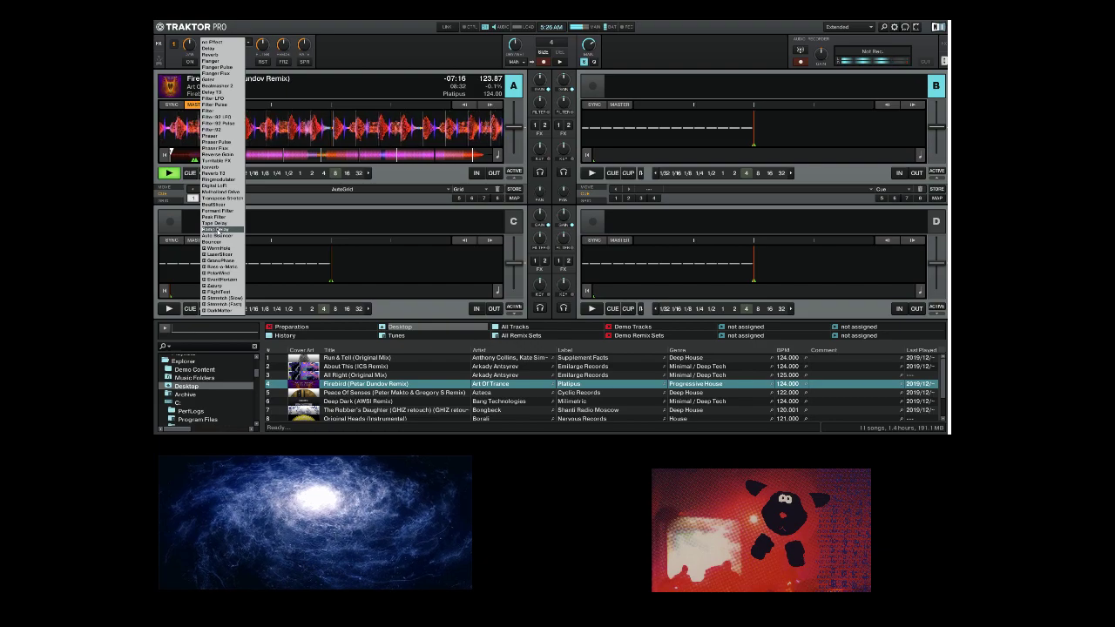
click(217, 230)
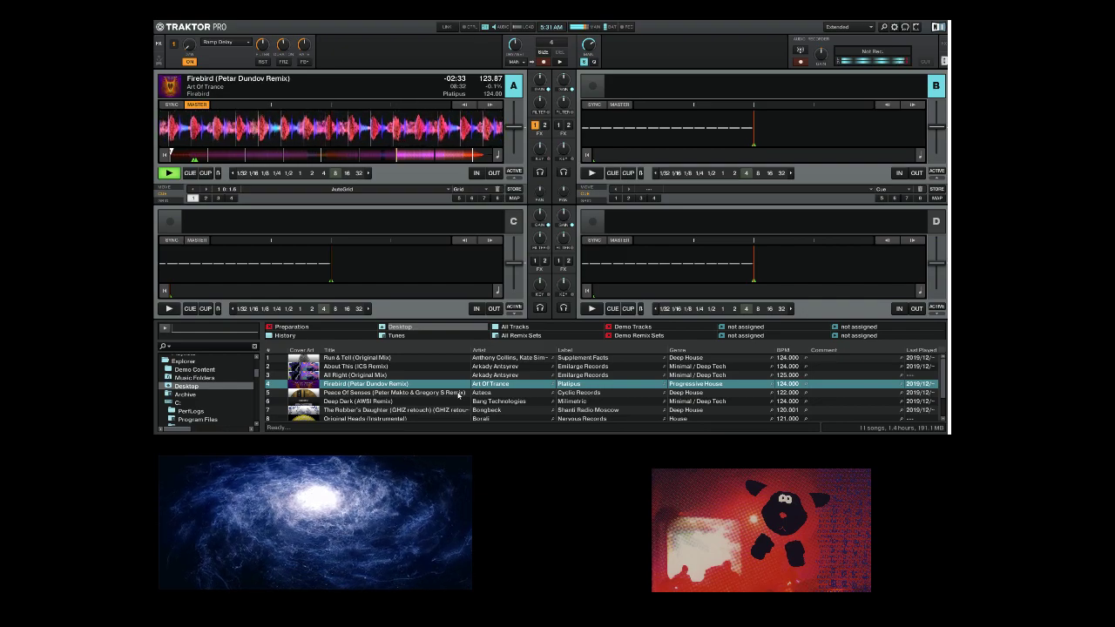
Load My Territory (Original Mix) from the Desktop folder into deck B
scroll(470, 417, down, 2)
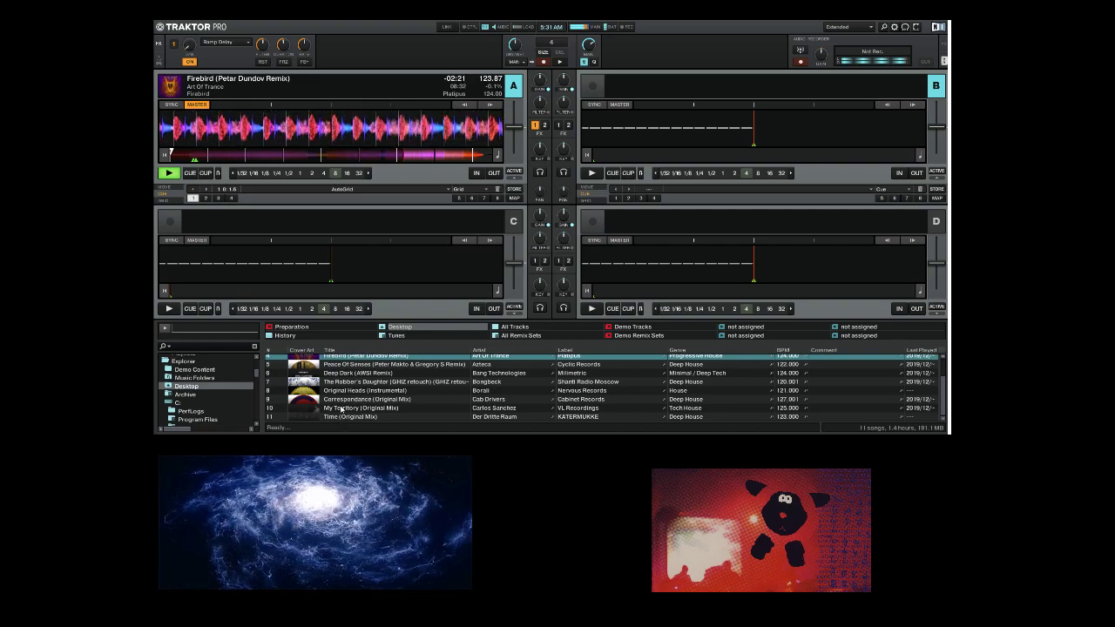
drag(341, 409, 645, 144)
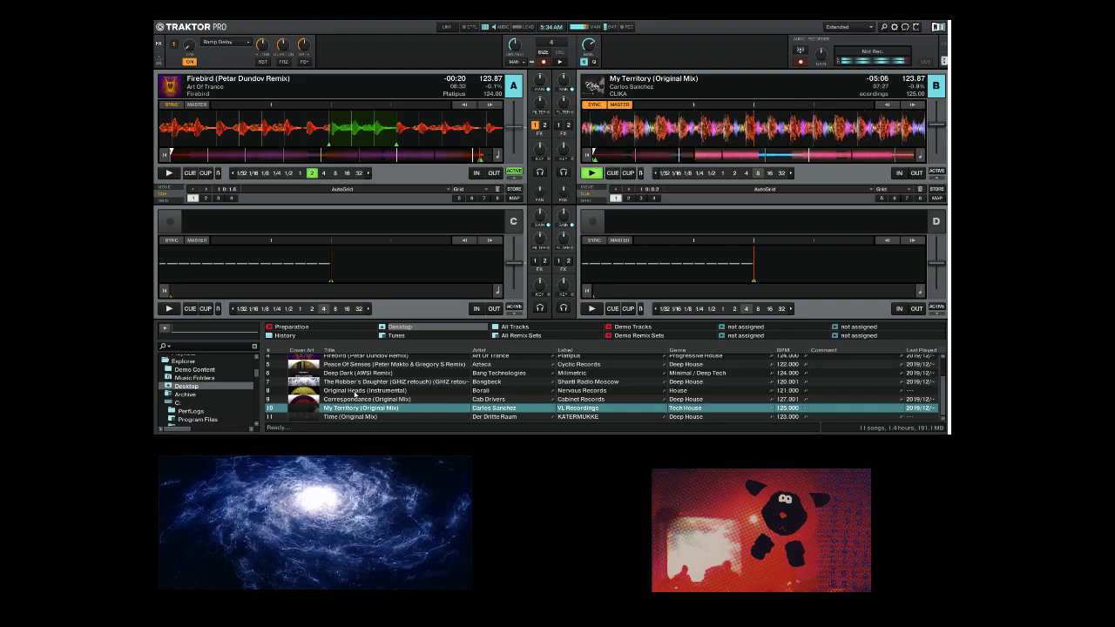
Load Original Heads (Instrumental) into deck C, sync its tempo to the playing track, and start playback
drag(354, 395, 324, 261)
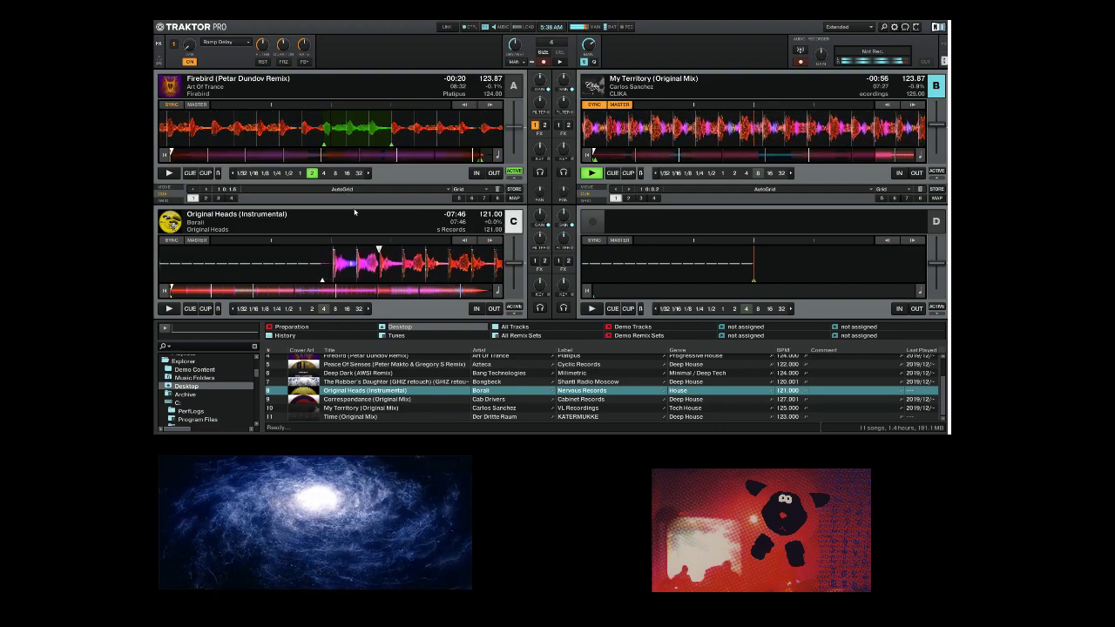
key(t)
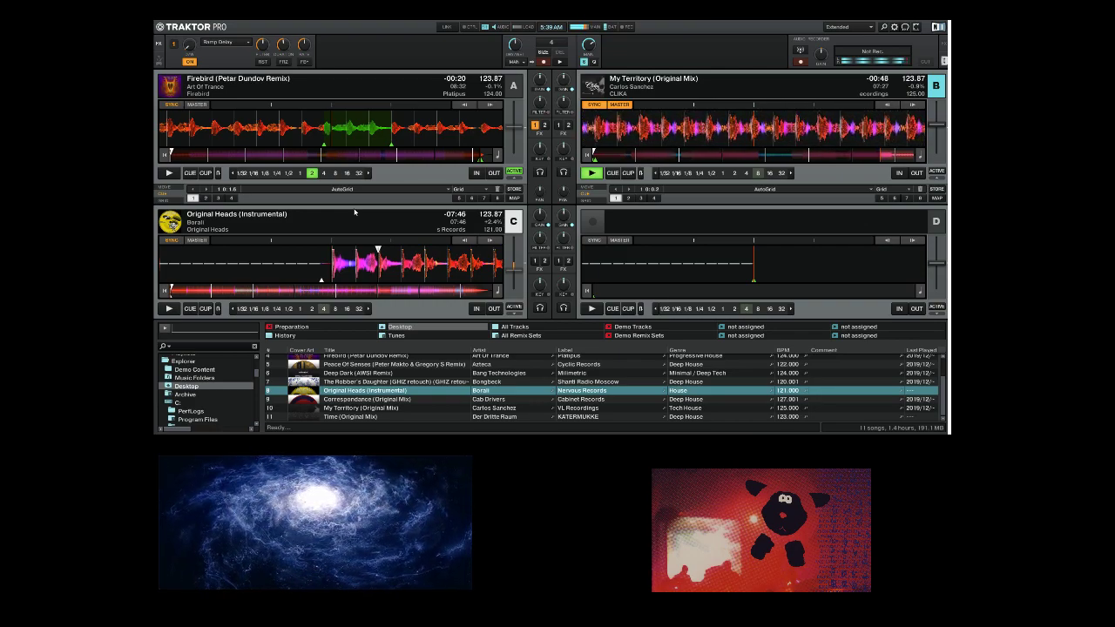
key(space)
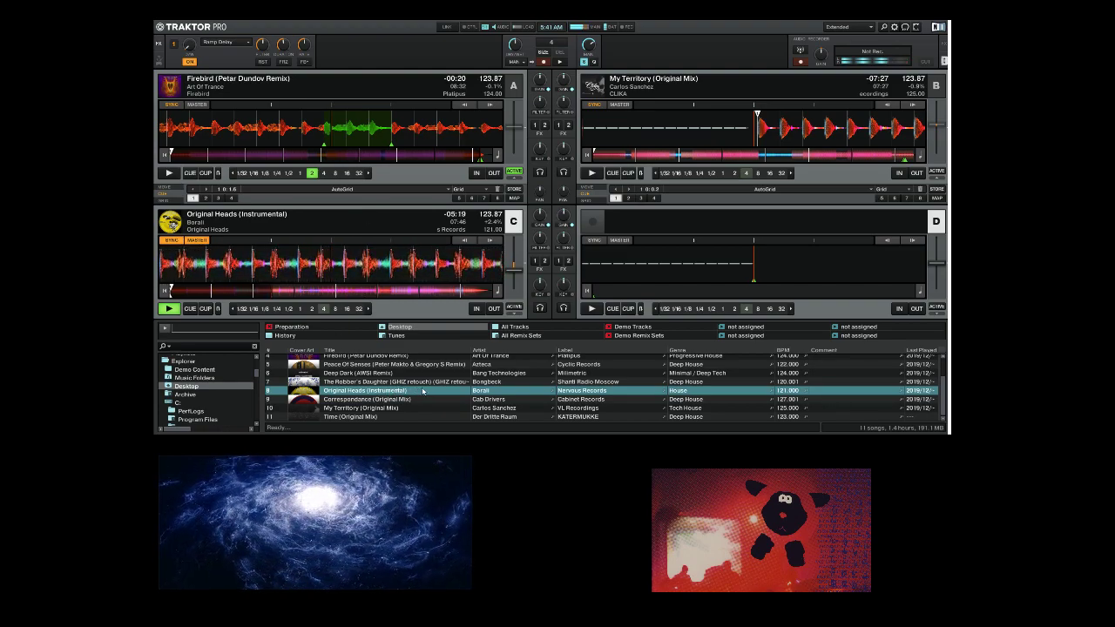
Add the icon column to the browser's track list
scroll(424, 393, up, 2)
scroll(424, 393, down, 2)
scroll(424, 392, up, 3)
scroll(437, 381, down, 3)
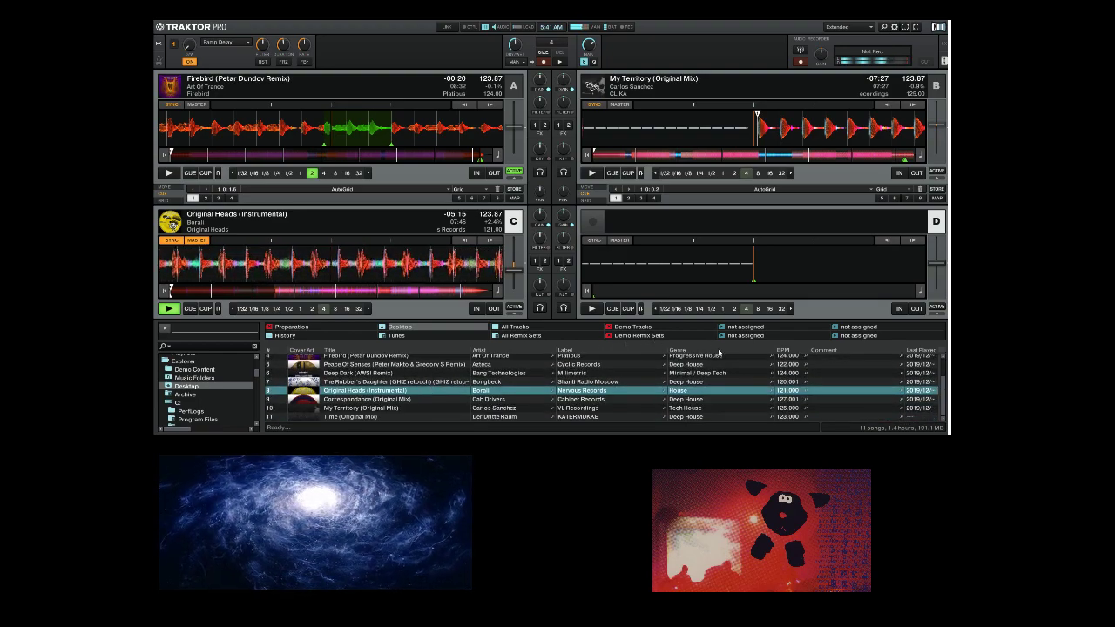
right_click(719, 353)
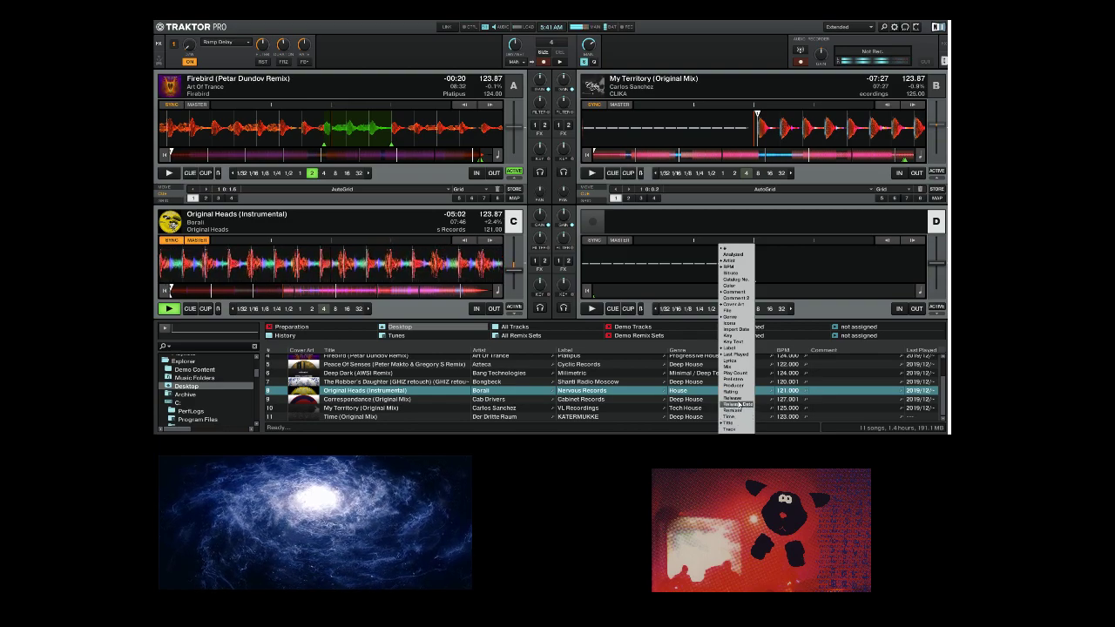
click(729, 324)
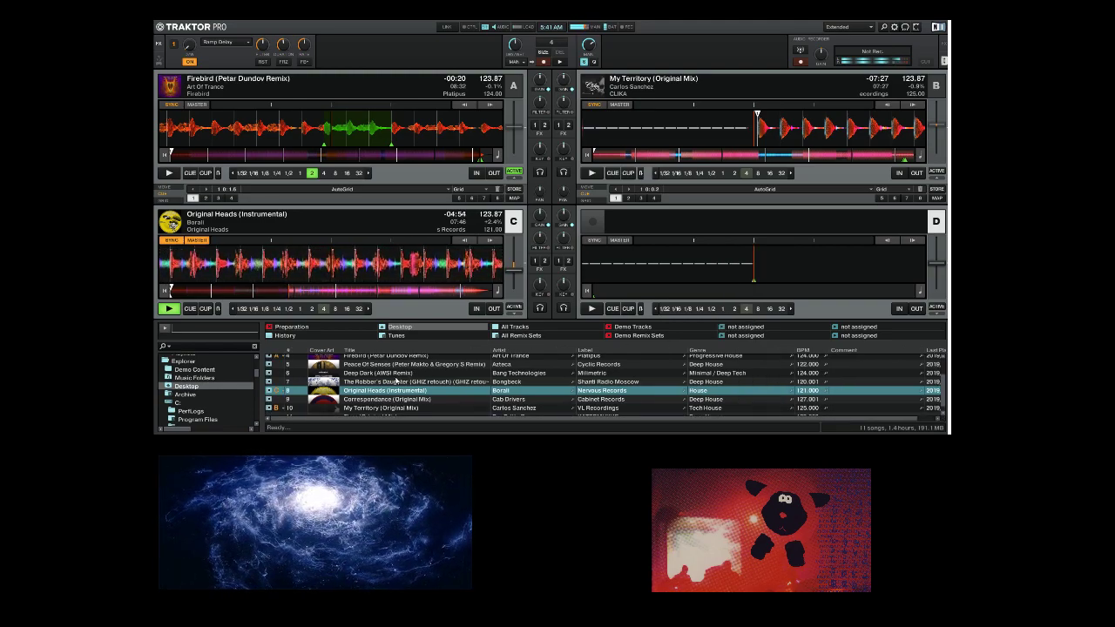
Load Run & Tell (Original Mix) from the Desktop folder into deck D
scroll(397, 381, up, 1)
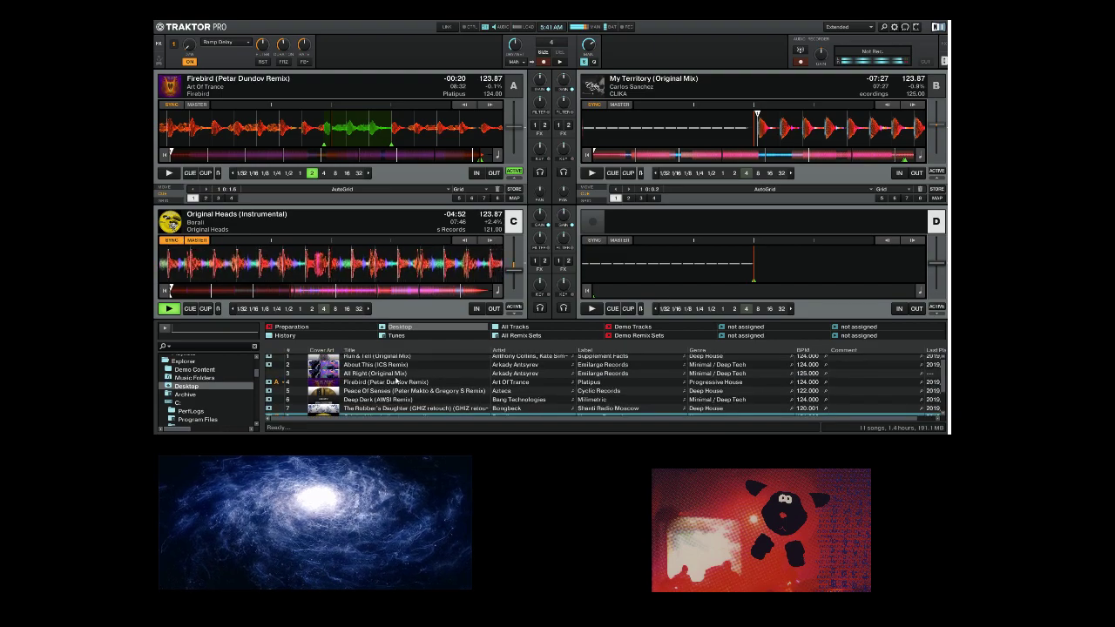
scroll(397, 381, down, 1)
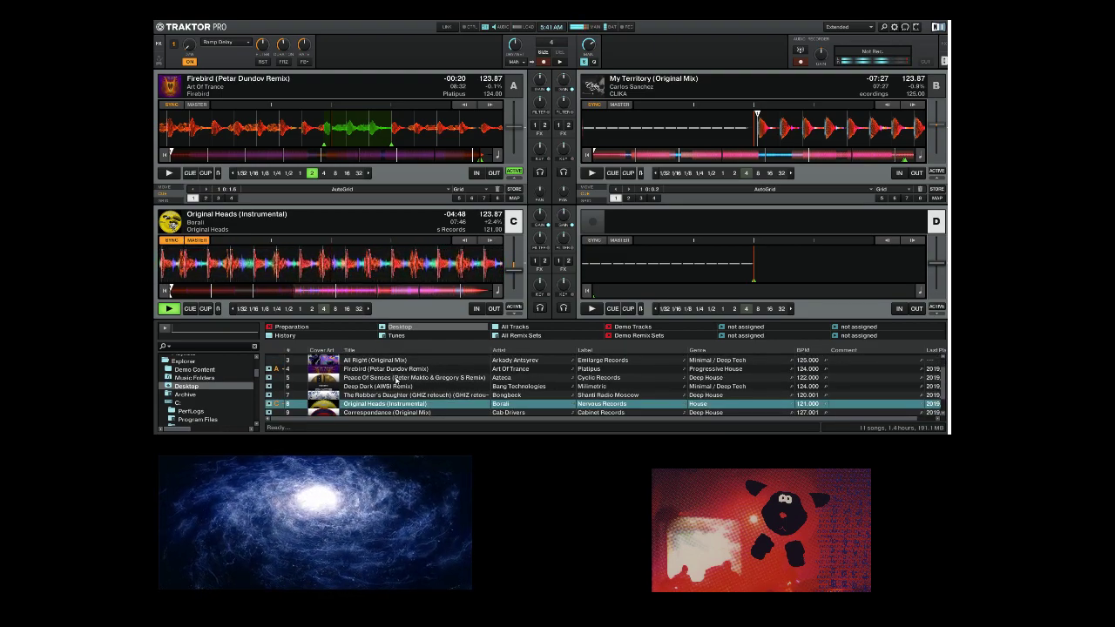
scroll(396, 381, up, 1)
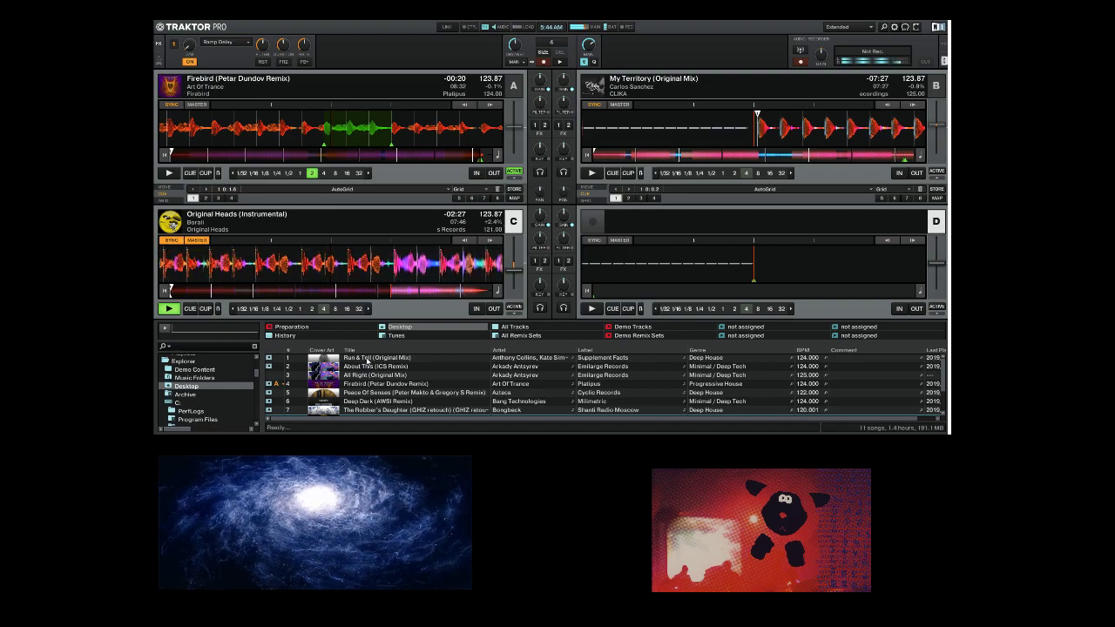
drag(366, 359, 658, 214)
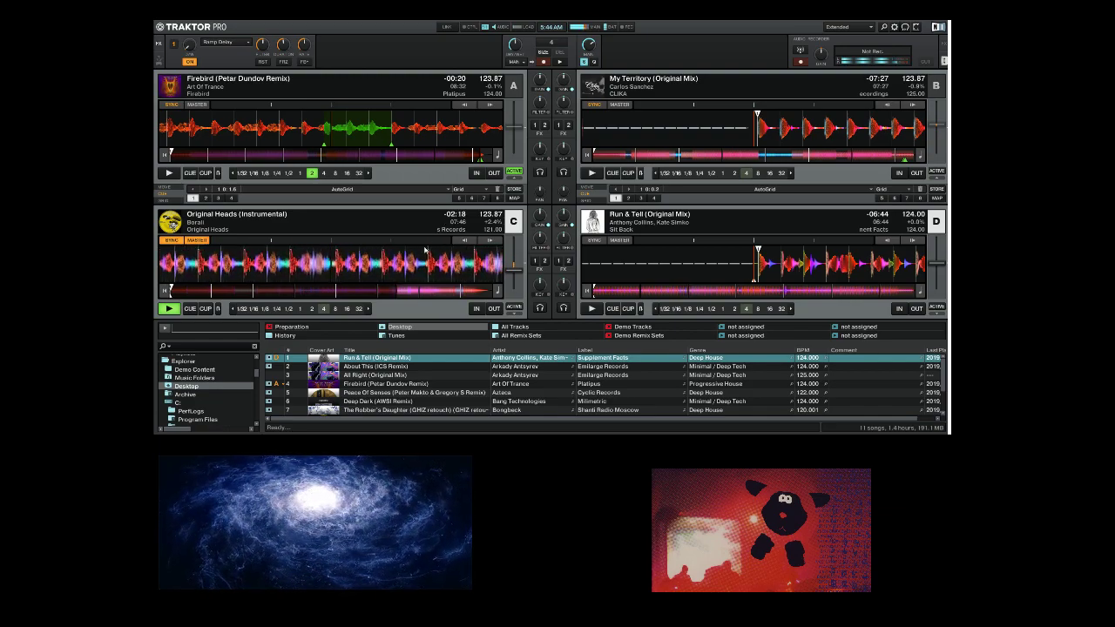
Load About This (ICS Remix) into deck D, activate a 4-beat loop at its start, and start playback
drag(364, 368, 660, 259)
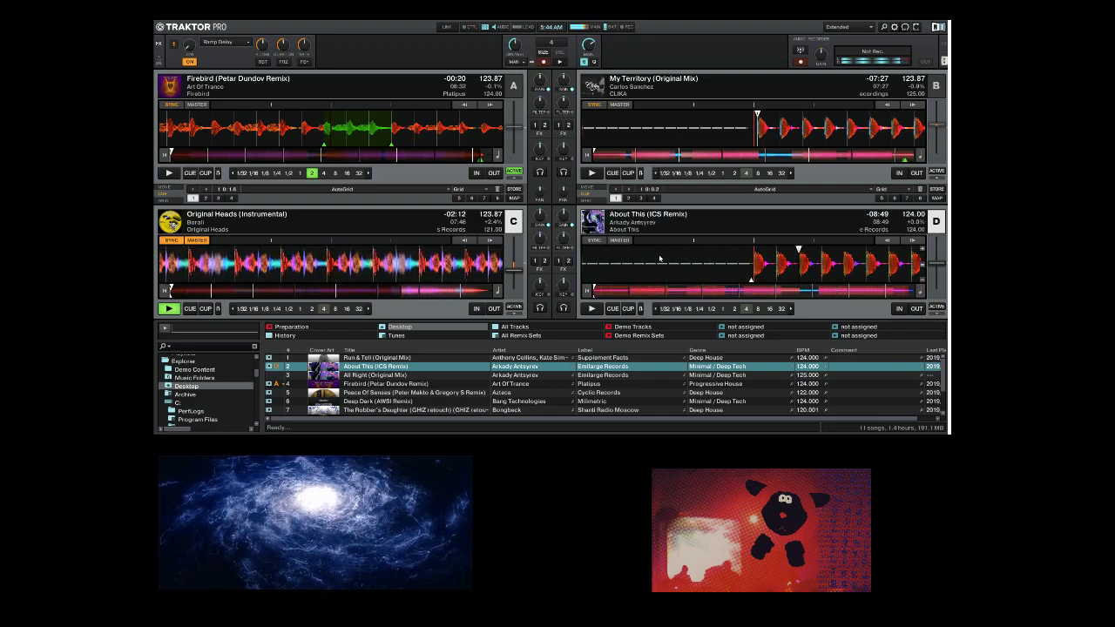
key(l)
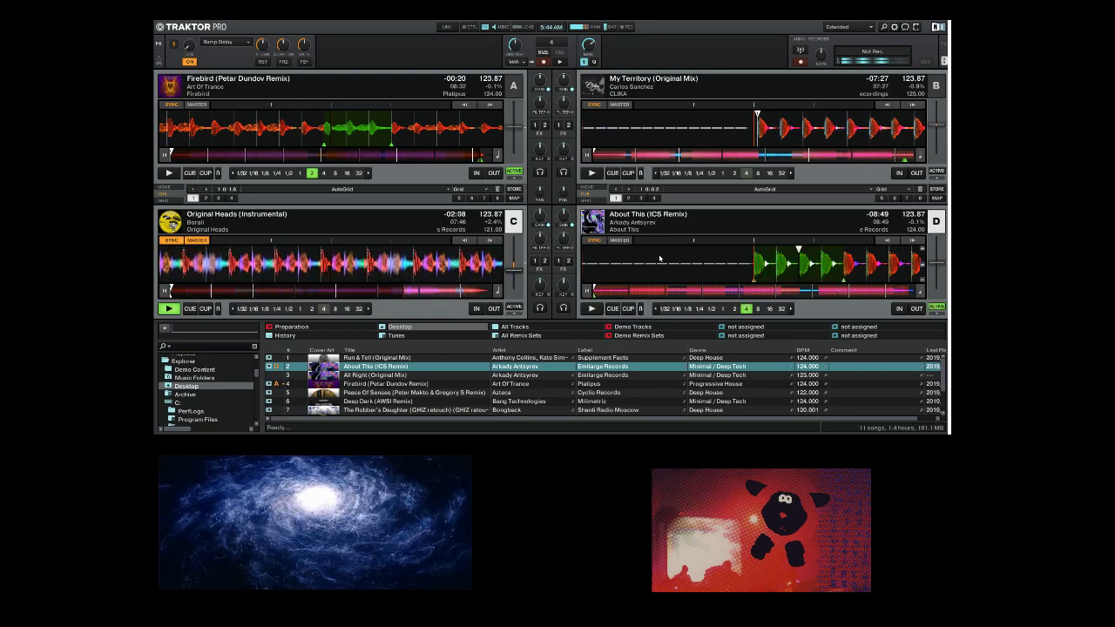
key(space)
key(8)
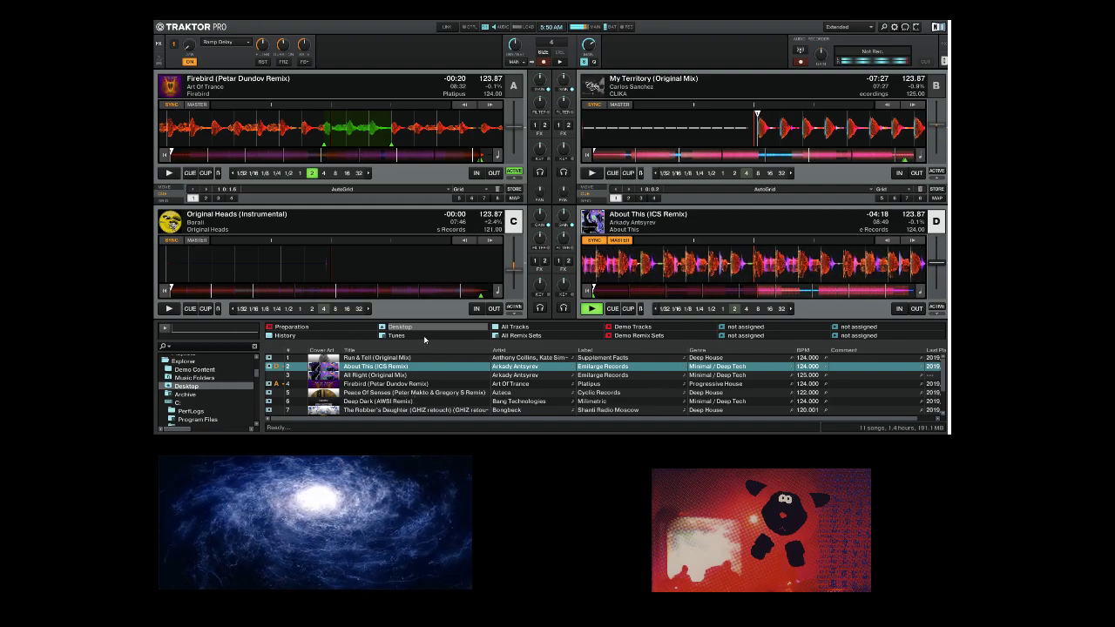
Search the Tunes folder for tracks with Fire in the title, and return to the Desktop folder
click(423, 335)
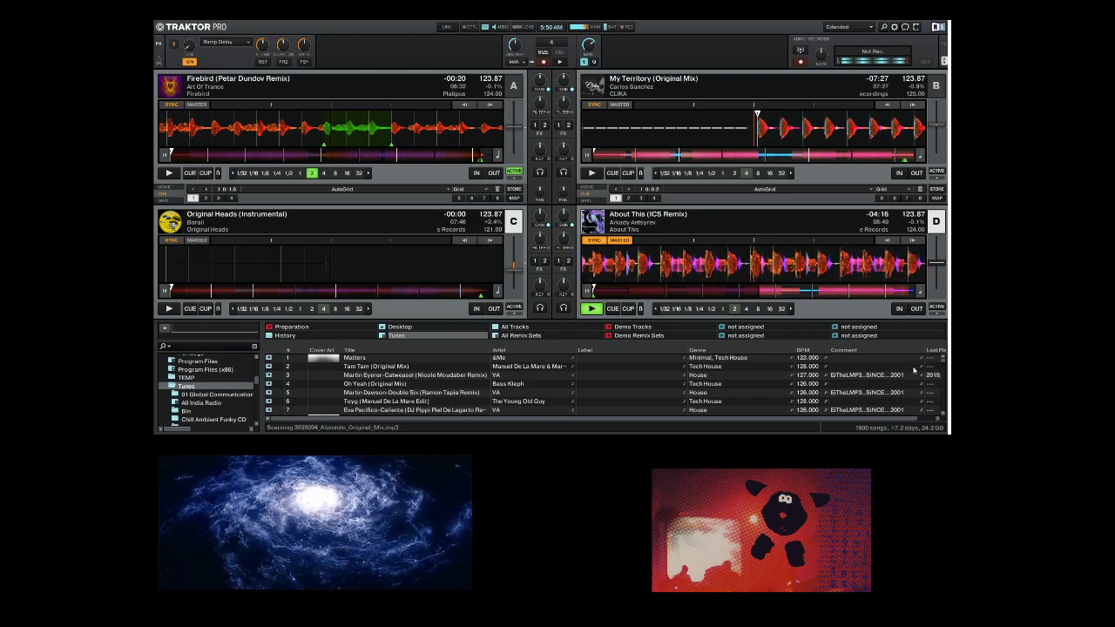
drag(944, 364, 948, 341)
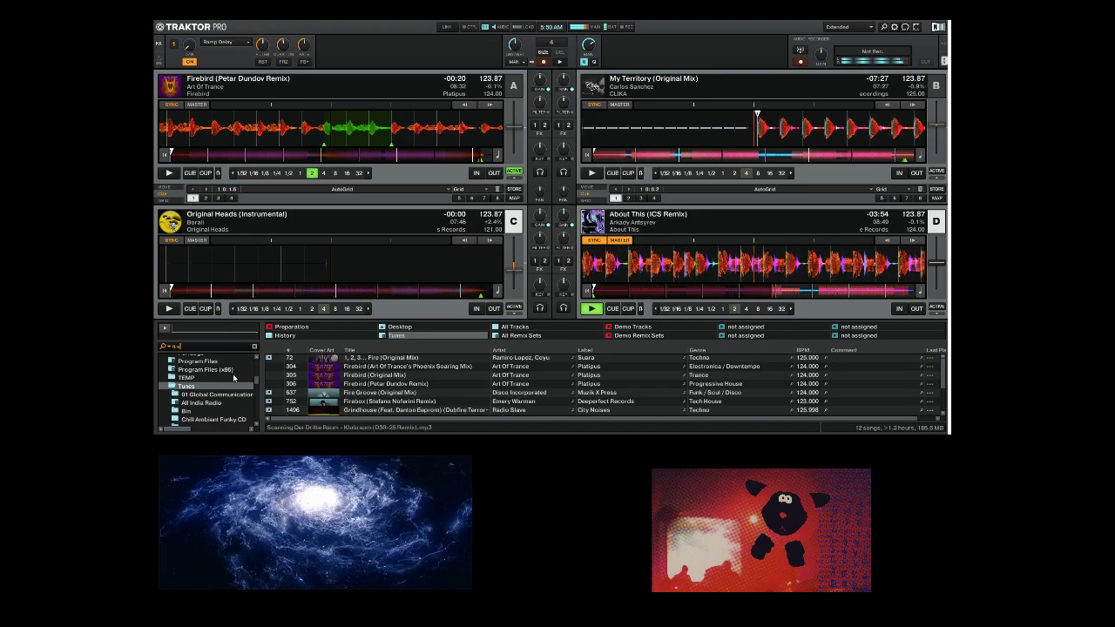
click(421, 328)
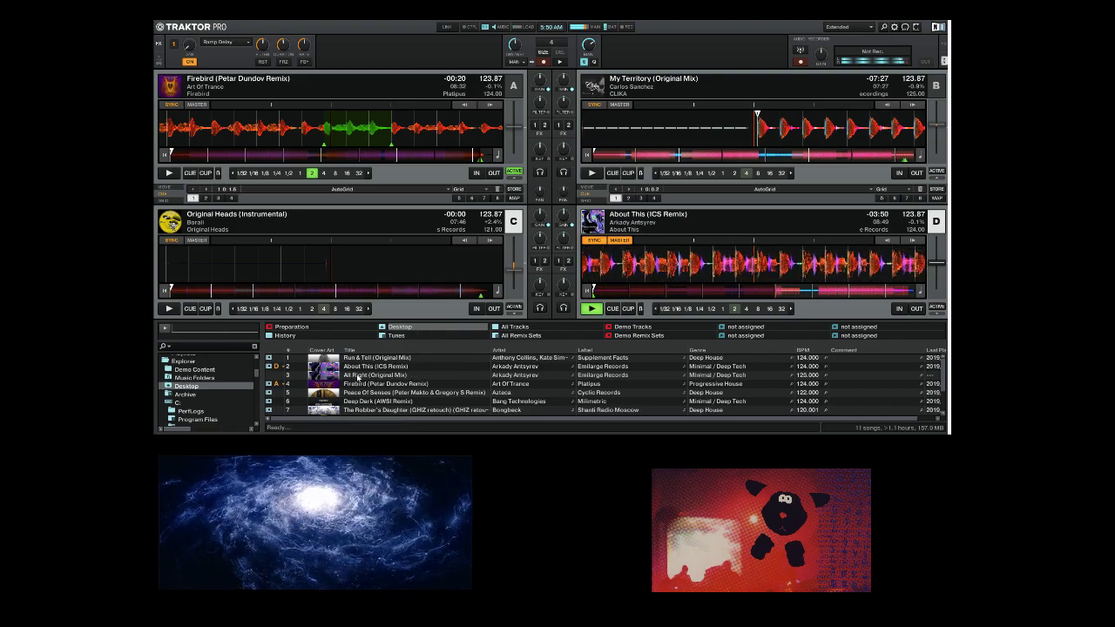
Load Run & Tell (Original Mix) from the Desktop folder into deck A
scroll(392, 388, down, 2)
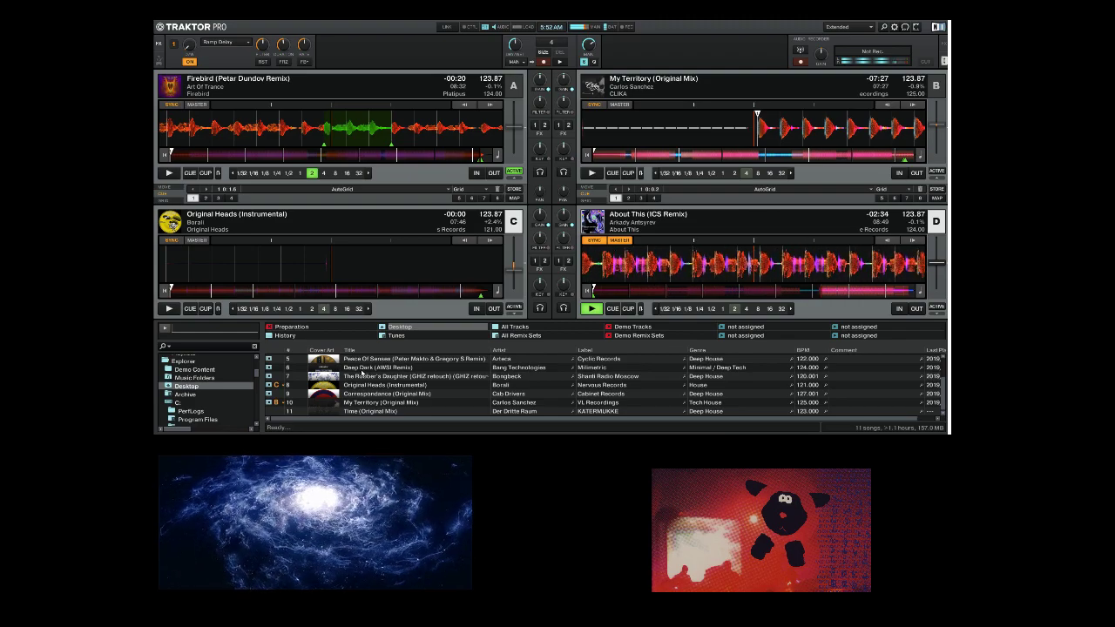
scroll(363, 374, up, 3)
click(353, 358)
drag(353, 358, 285, 139)
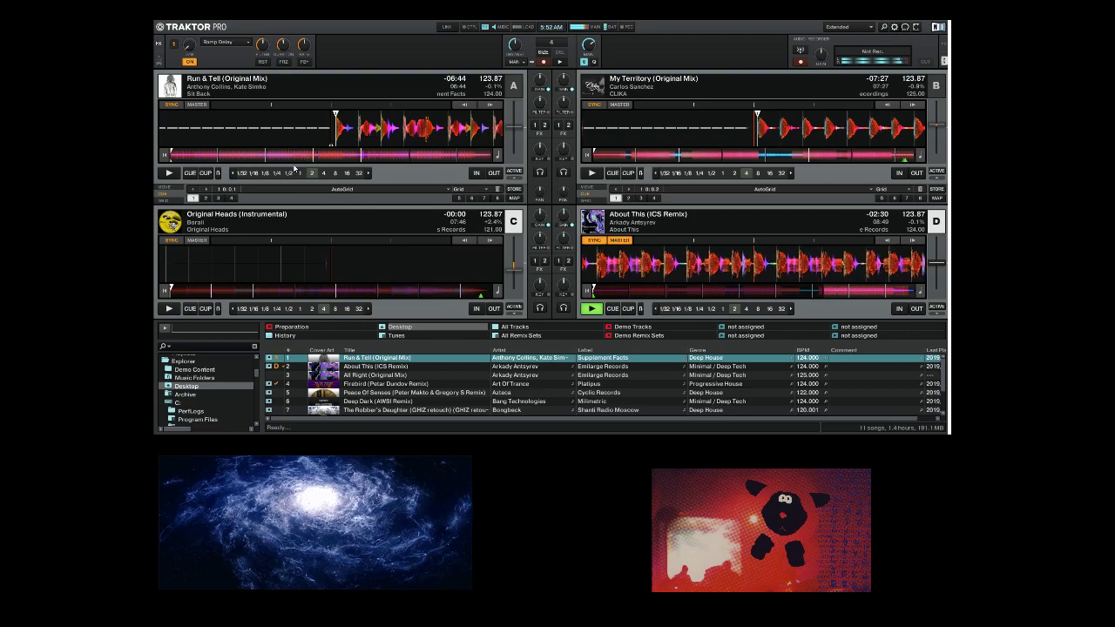
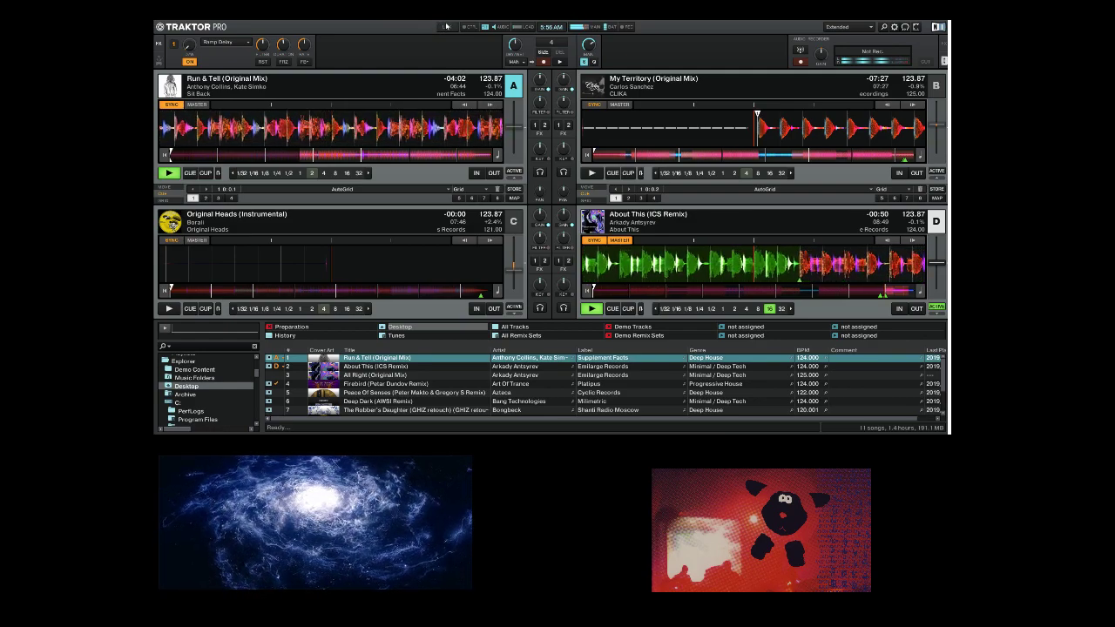
Stop deck D, switch off its loop, and return About This (ICS Remix) to the beginning
key(space)
key(l)
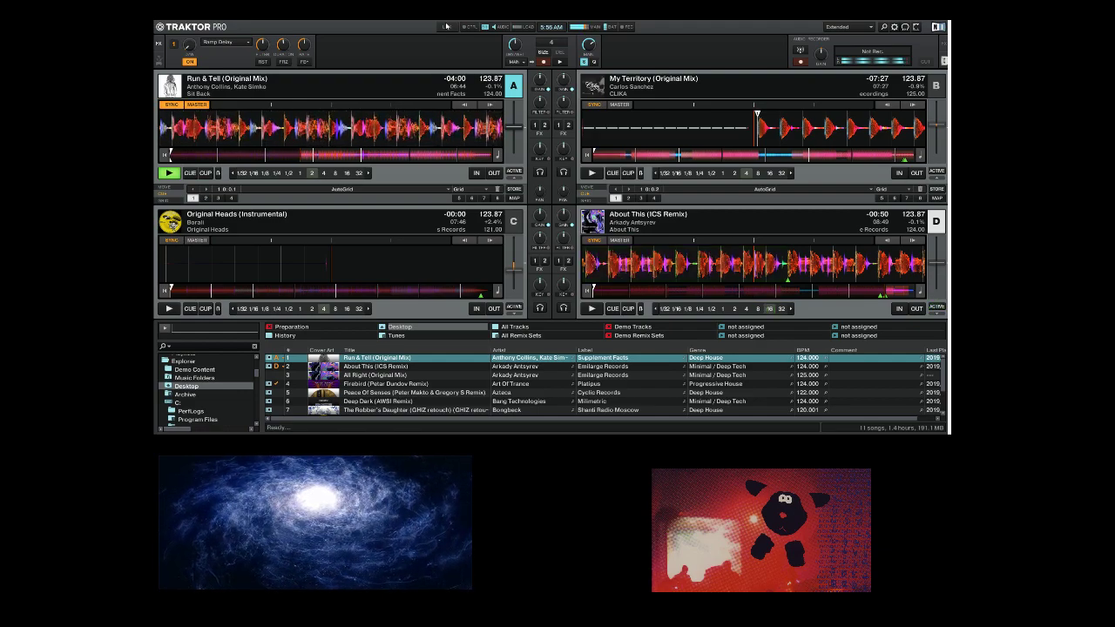
key(Home)
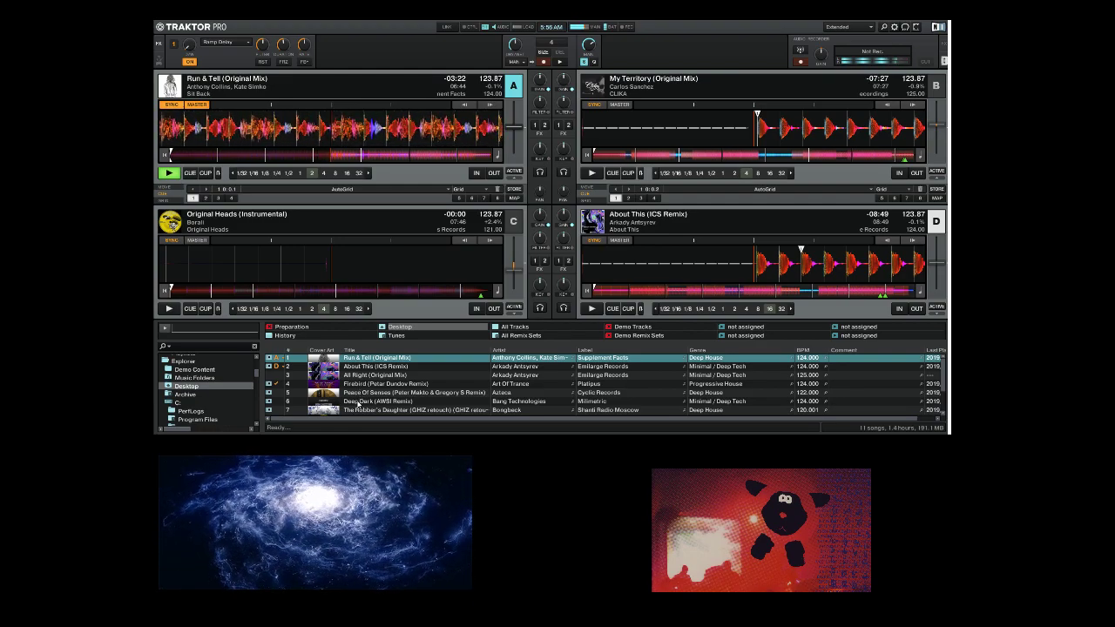
Load The Robber's Daughter (GHIZ retouch) into deck B and start its playback
scroll(358, 401, down, 1)
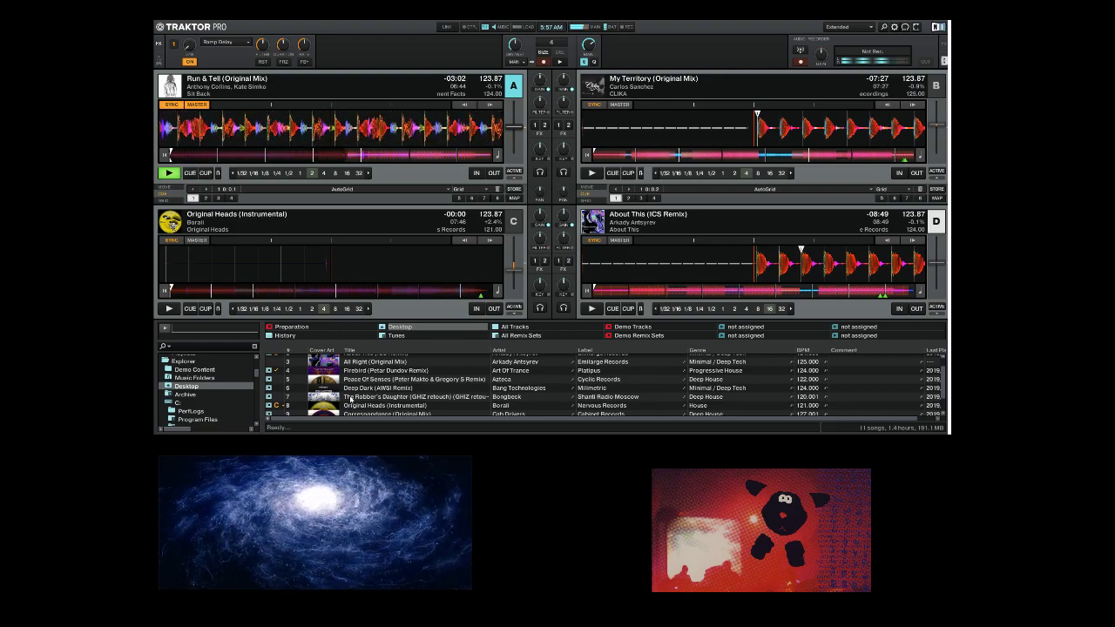
scroll(350, 398, down, 2)
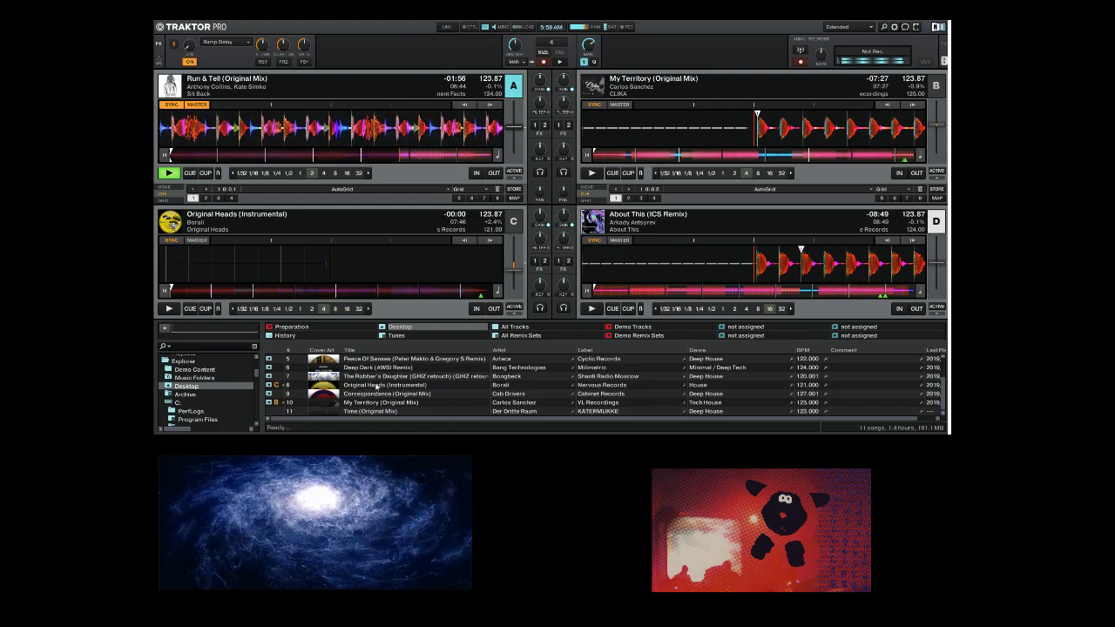
drag(357, 376, 750, 122)
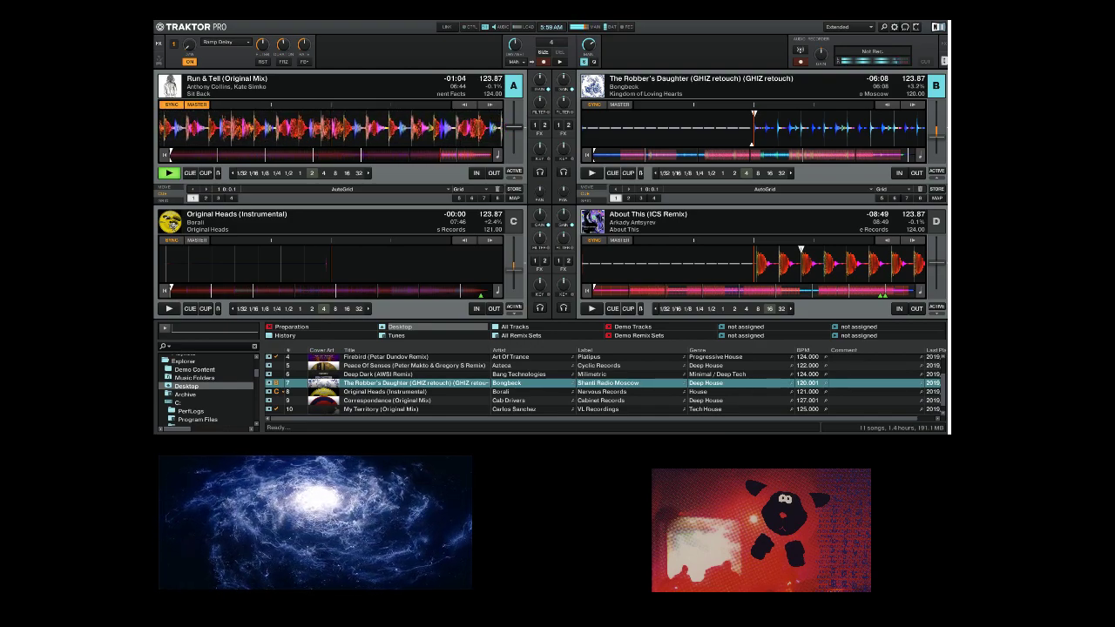
key(space)
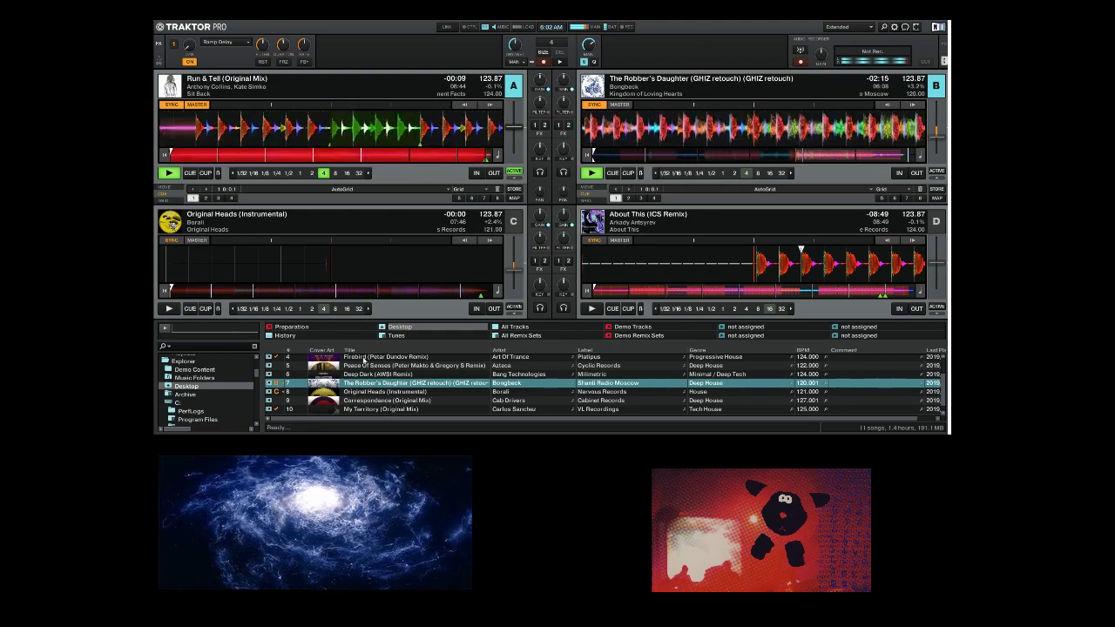
Load Time (Original Mix) into deck C and stop the looping track on deck A
scroll(340, 394, down, 1)
click(349, 410)
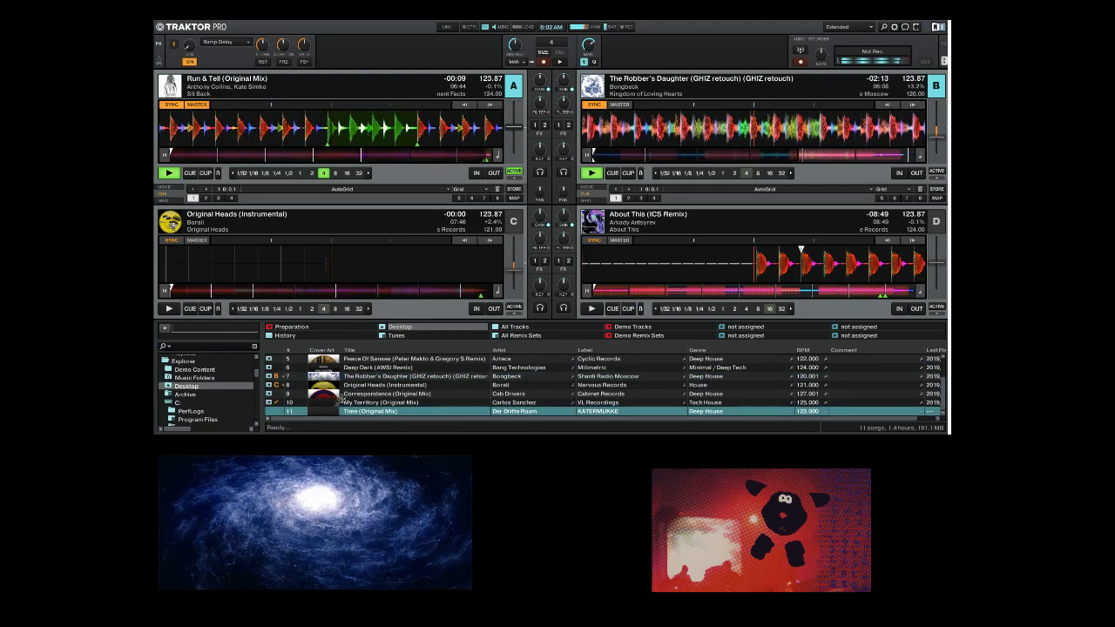
drag(283, 261, 284, 261)
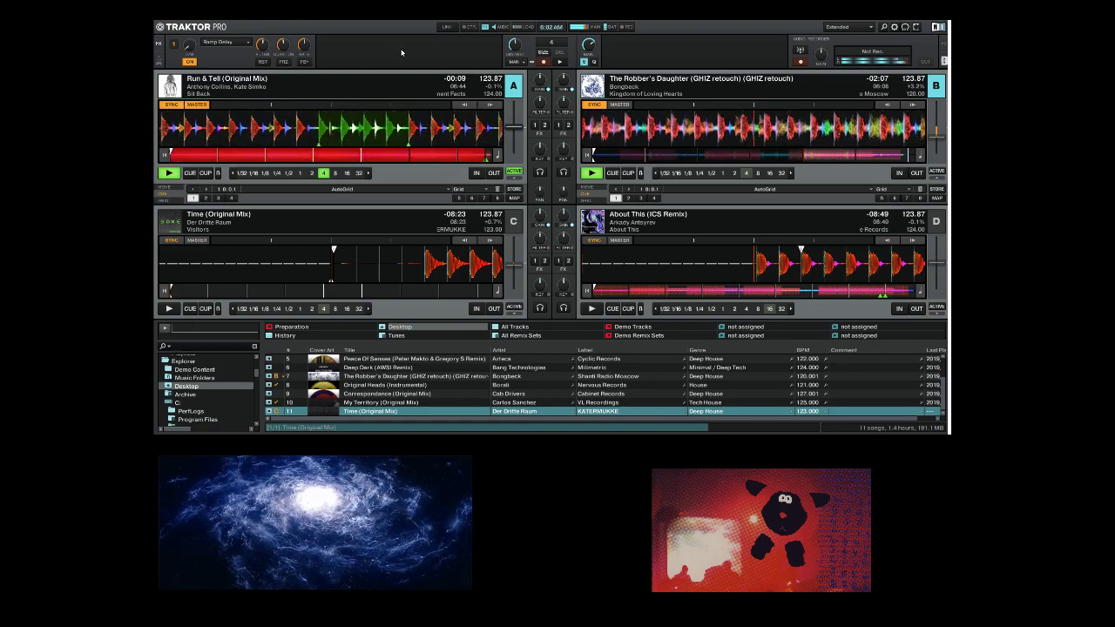
key(space)
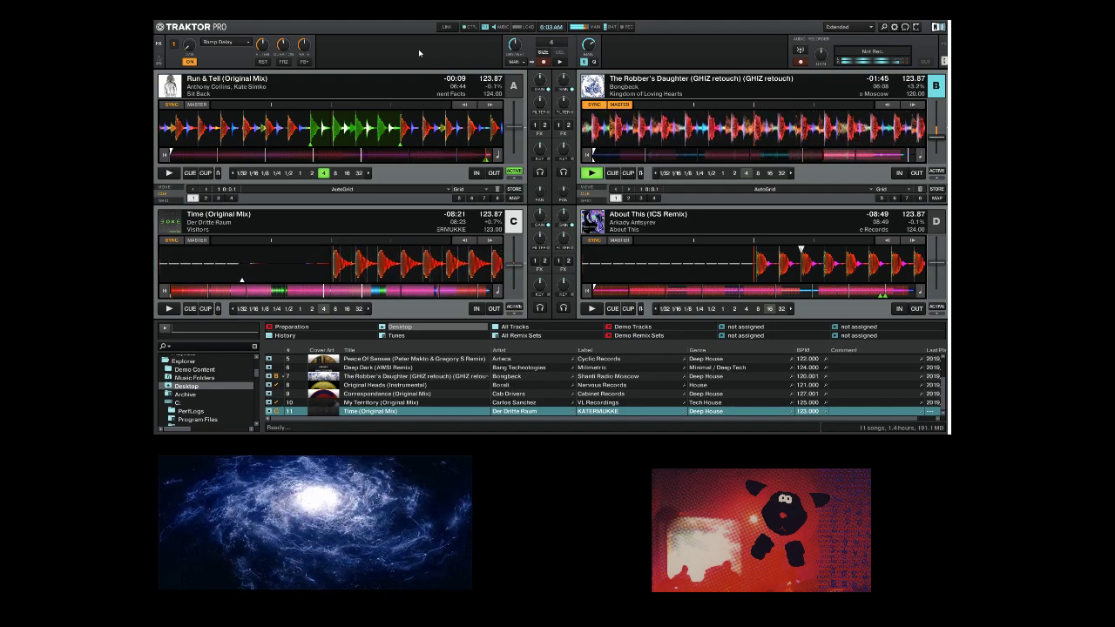
Set the loop size on deck C to 8 beats for Time (Original Mix)
right_click(350, 412)
click(367, 387)
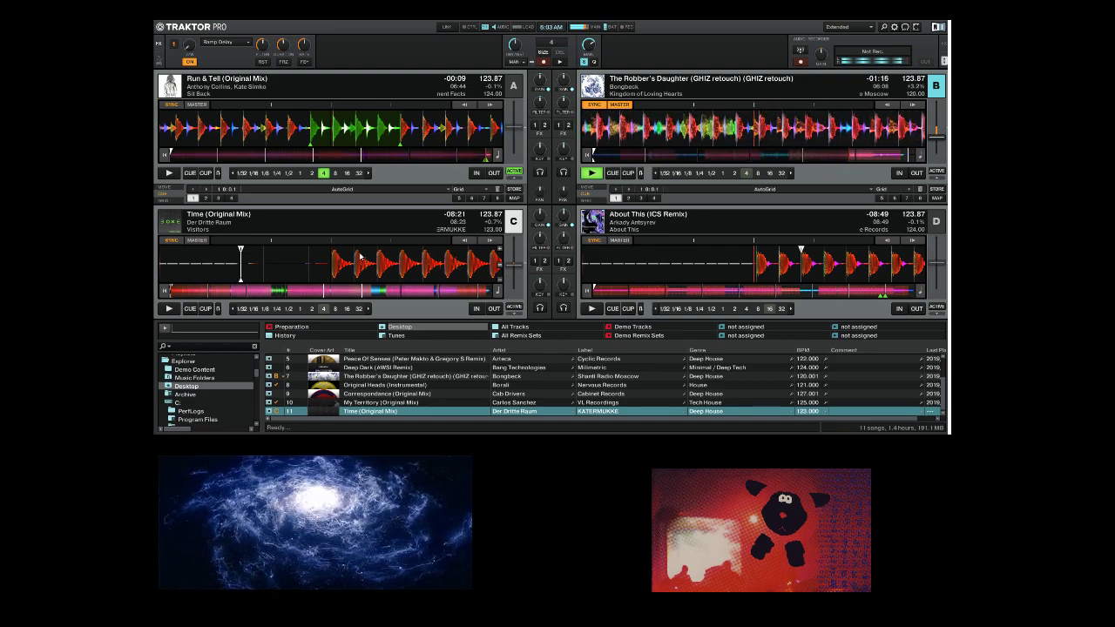
key(Right)
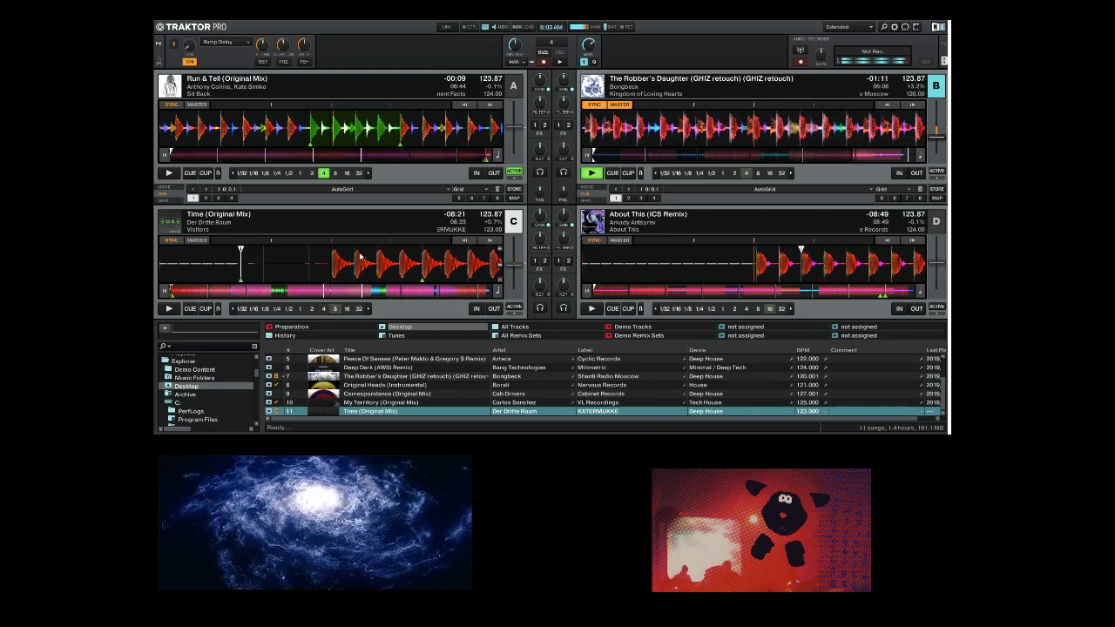
Start playback of Time (Original Mix) on deck C and activate an 8-beat loop on The Robber's Daughter in deck B
key(space)
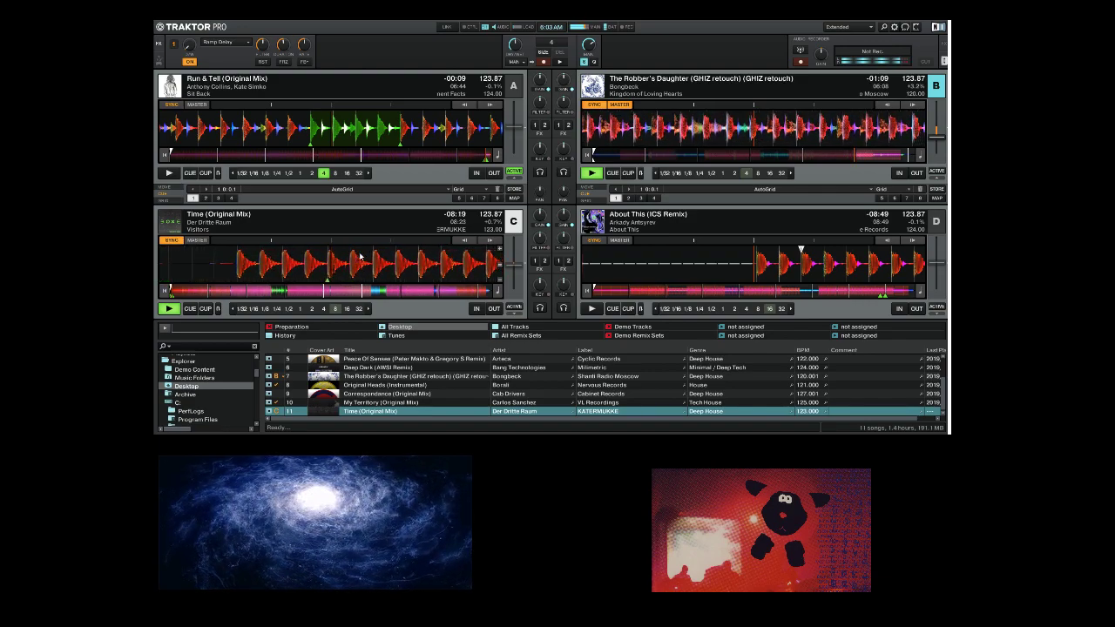
key(Left)
key(Down)
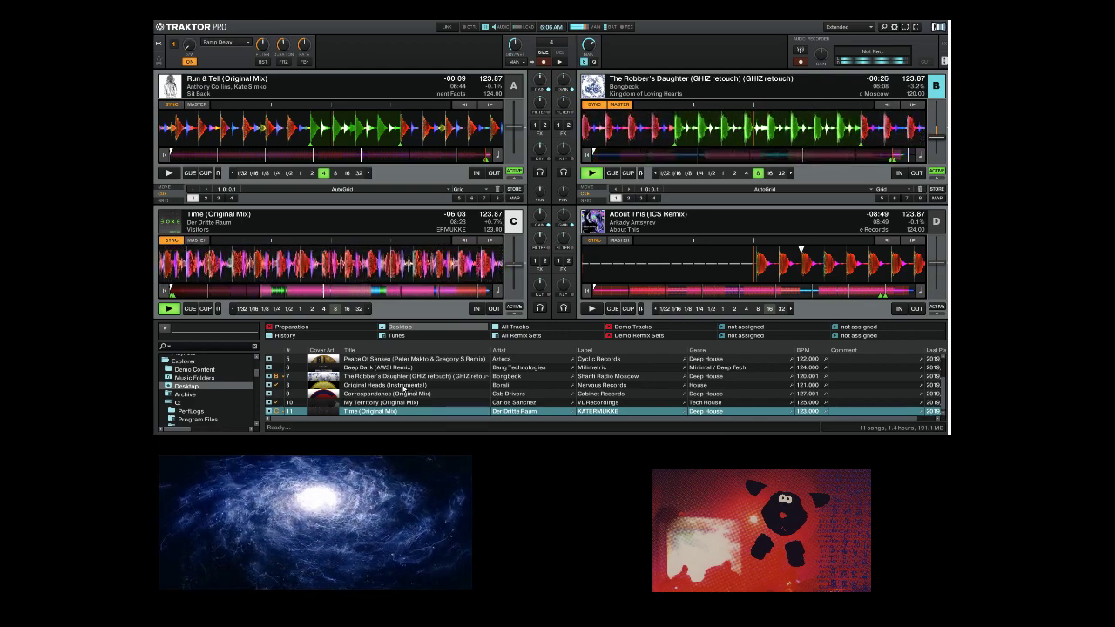
Load All Right (Original Mix) into track deck D
scroll(403, 388, up, 3)
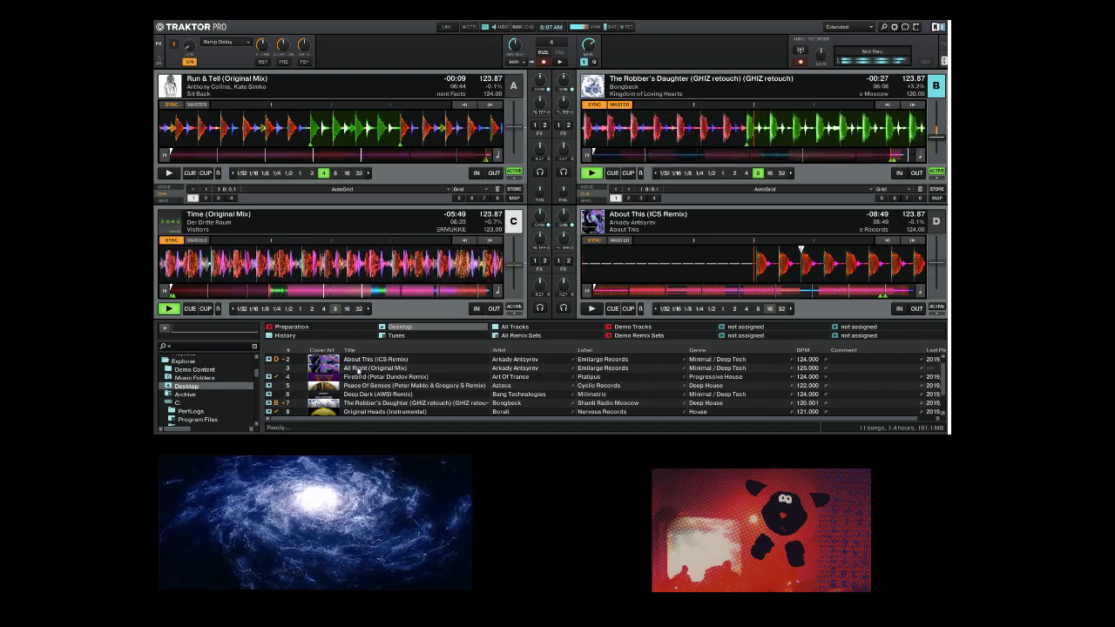
right_click(357, 370)
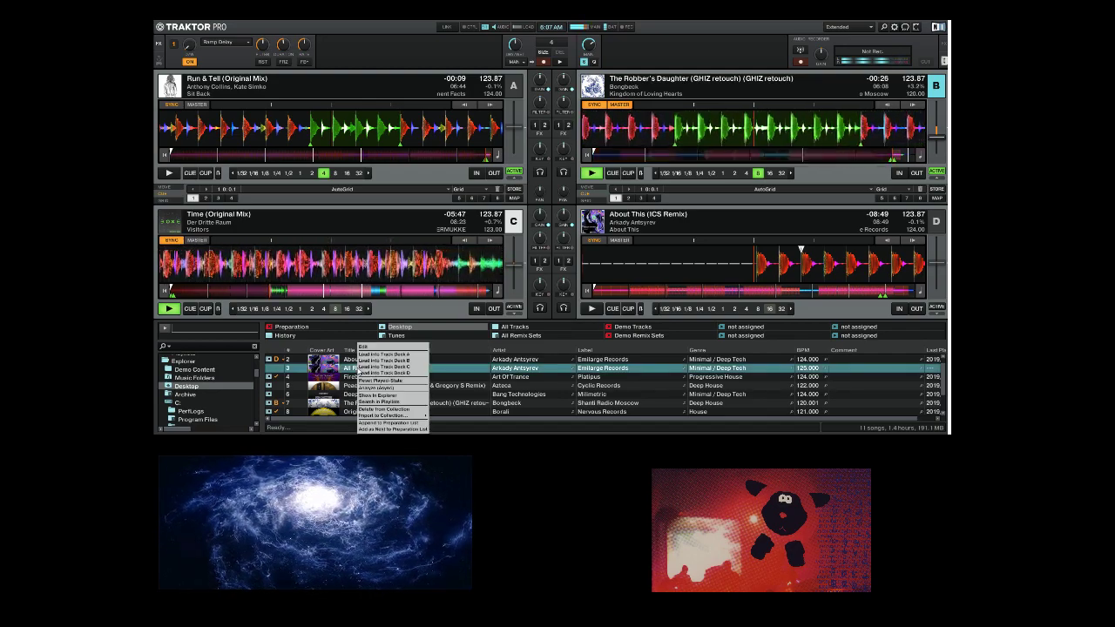
click(369, 374)
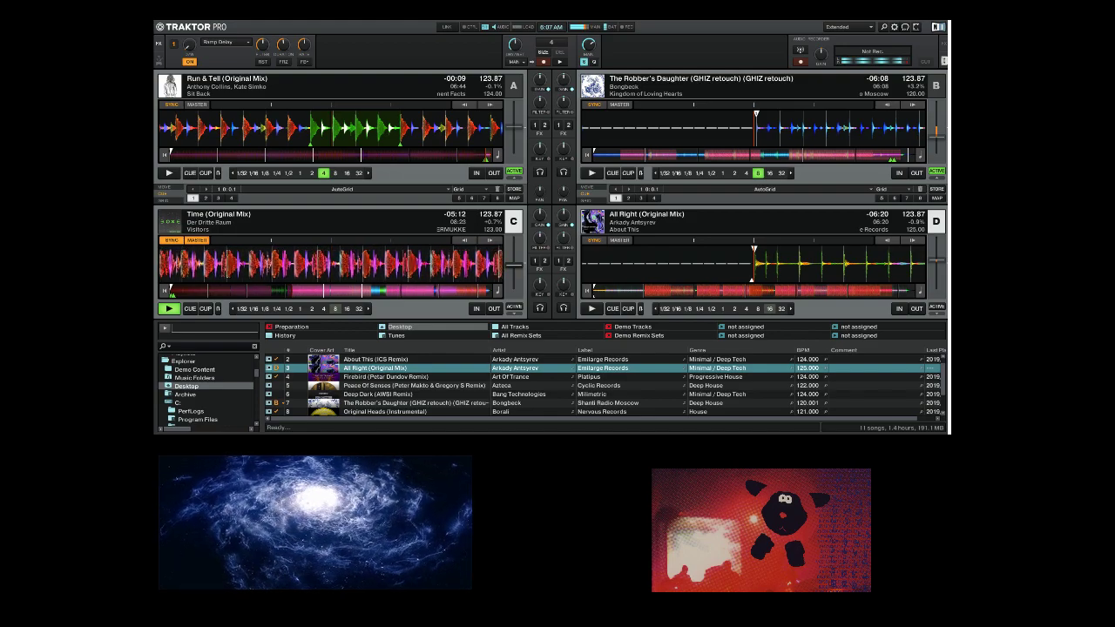
Start playback of All Right (Original Mix) on deck D and stop Time (Original Mix) on deck C
scroll(436, 401, down, 1)
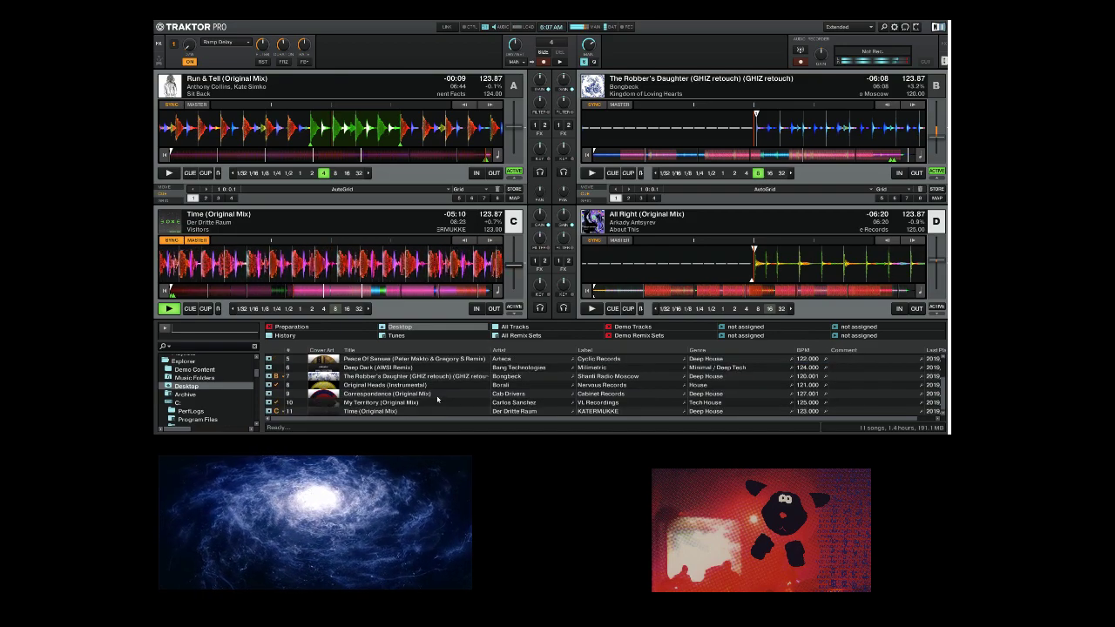
scroll(437, 399, up, 2)
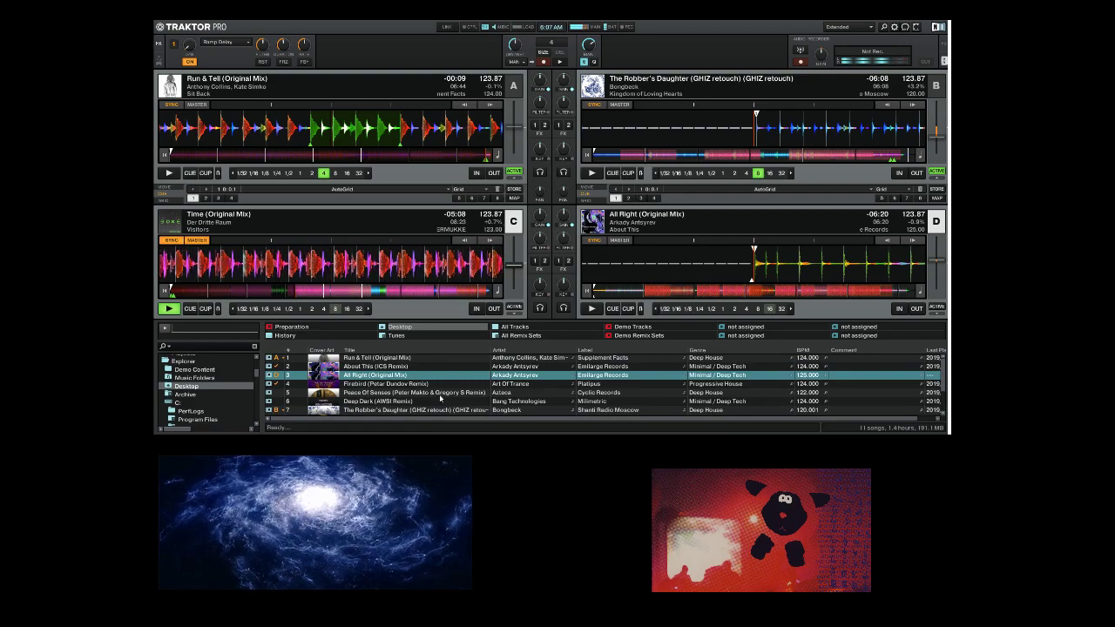
scroll(440, 396, down, 1)
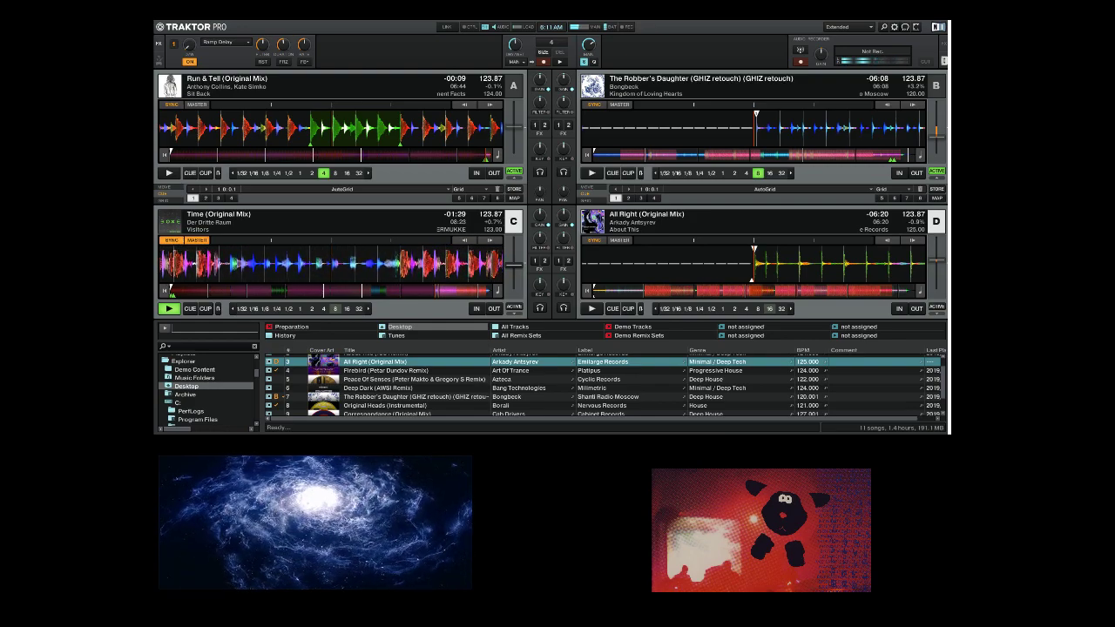
key(space)
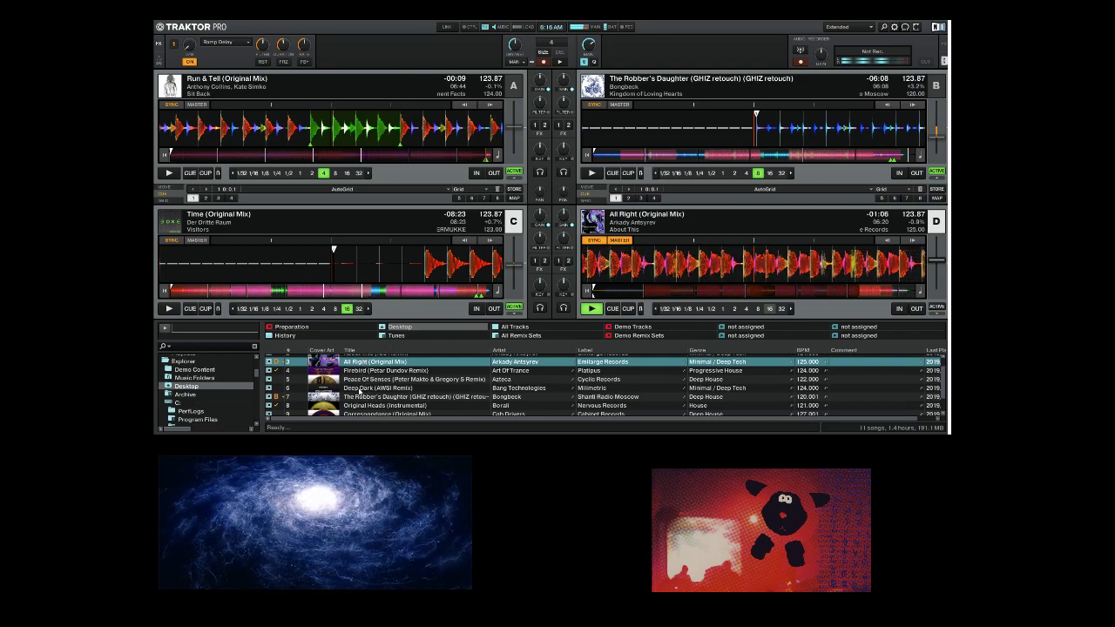
Load Correspondance (Original Mix) into deck A and start its playback
scroll(360, 393, down, 2)
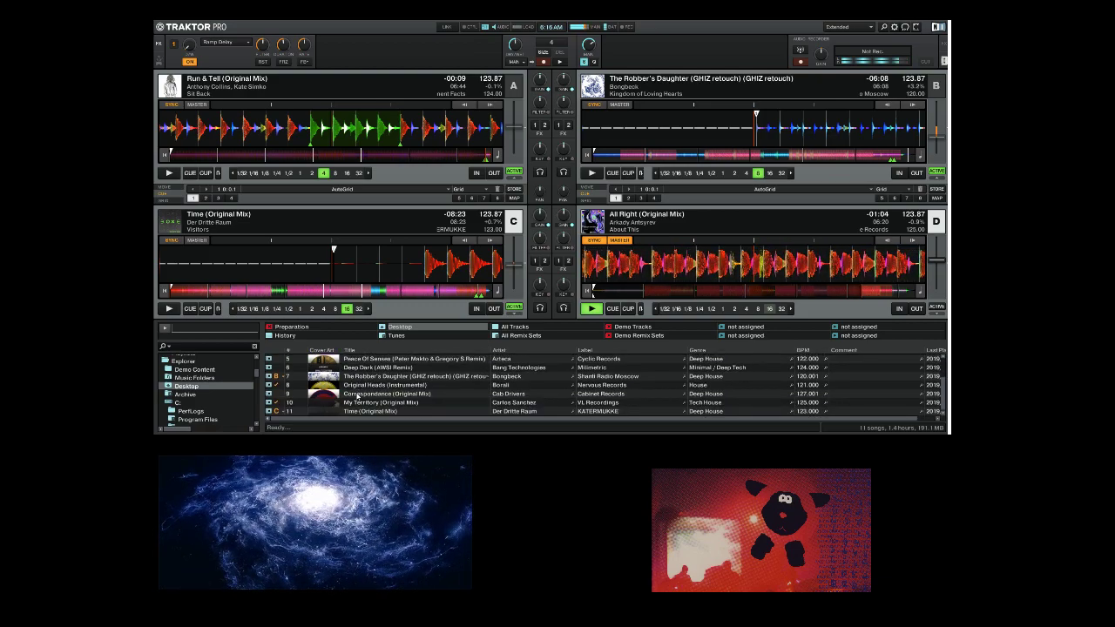
drag(355, 393, 288, 138)
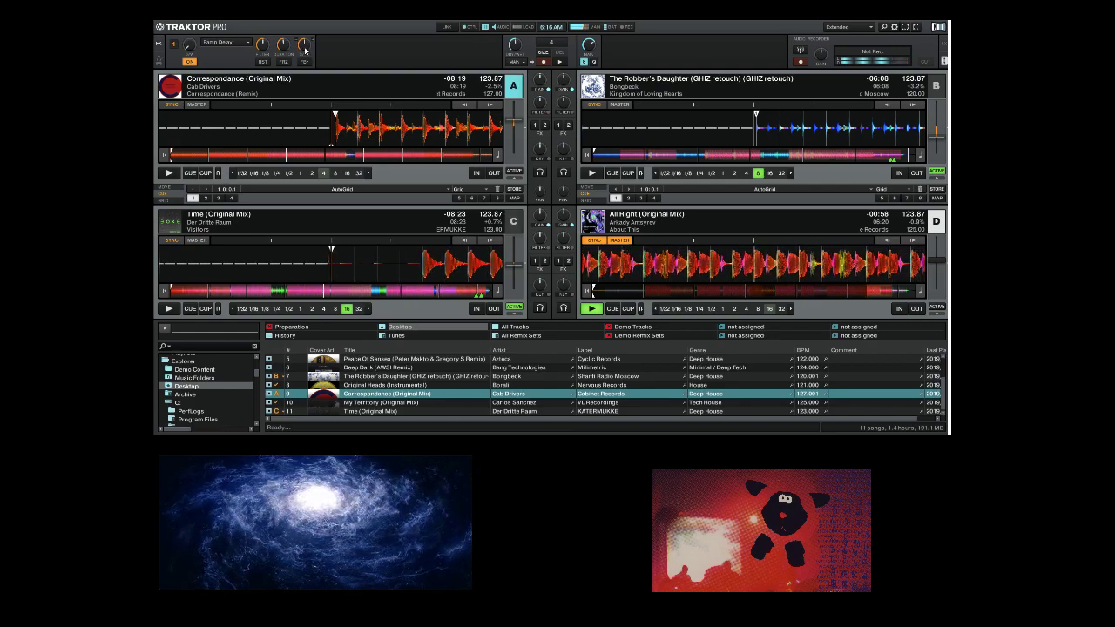
key(space)
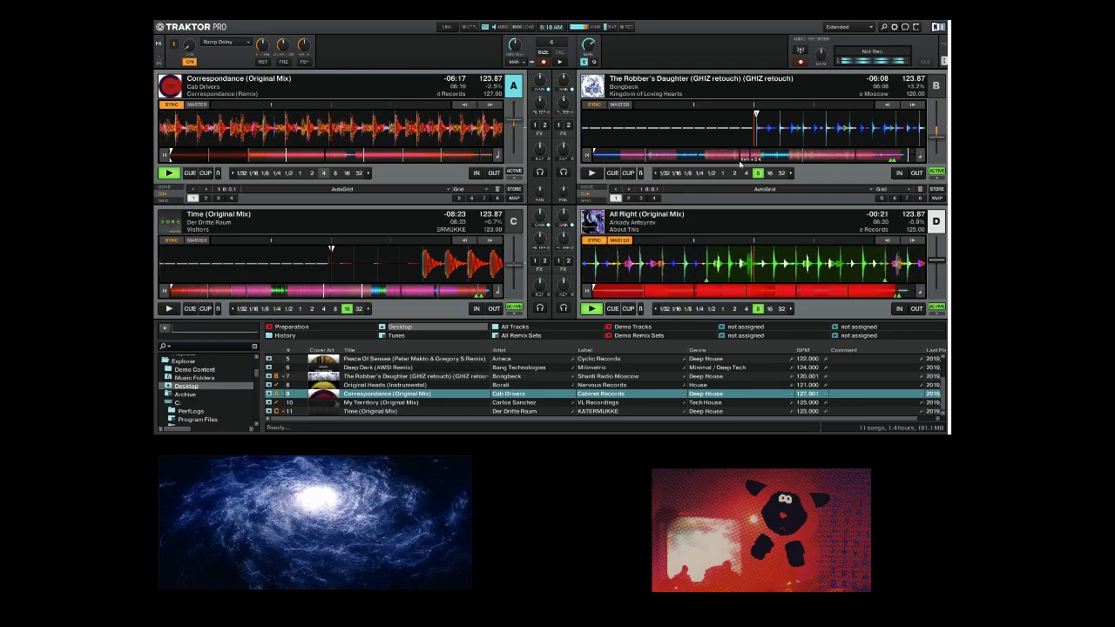
Stop the looping All Right (Original Mix) on deck D and return it to the beginning
key(space)
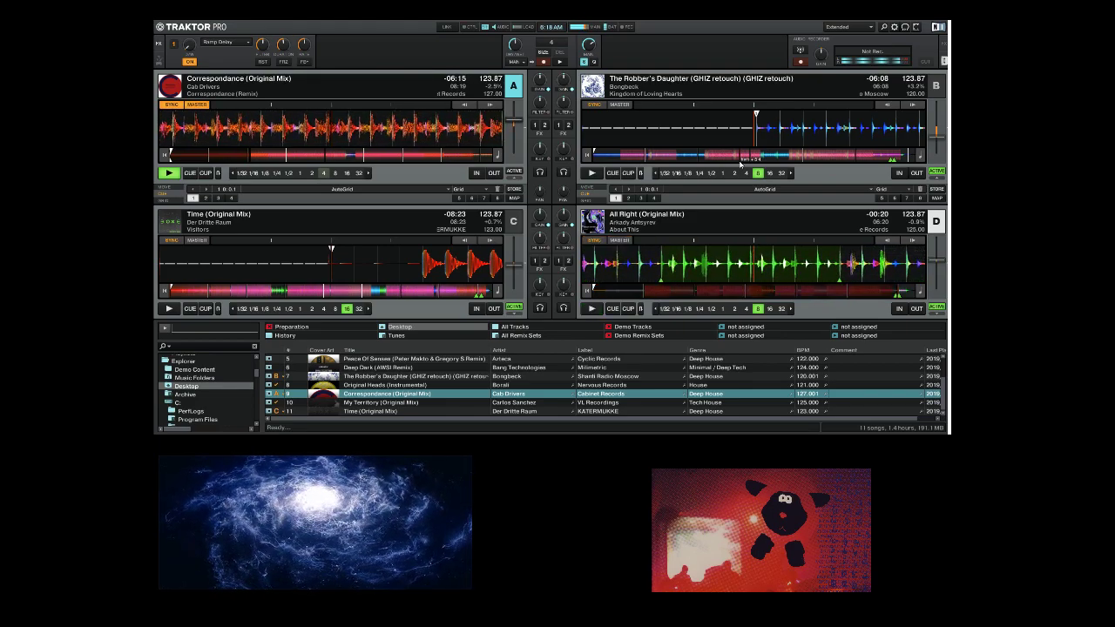
key(Home)
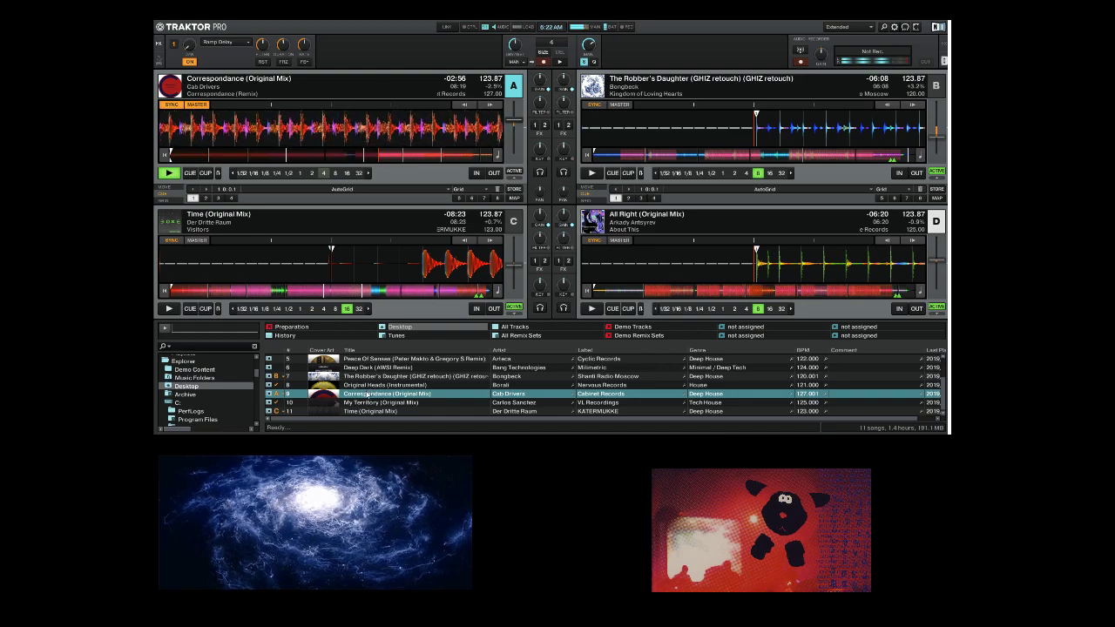
Load Coffe berats (Original Mix) from the Tunes folder into deck B and start its playback
scroll(367, 397, up, 2)
scroll(366, 397, down, 2)
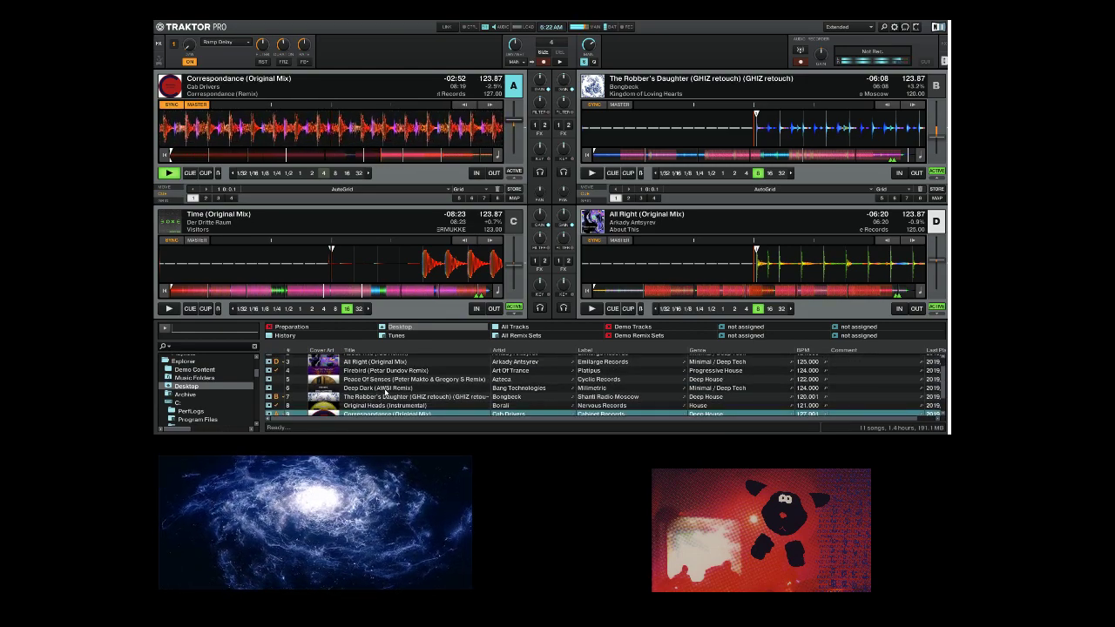
scroll(384, 393, down, 2)
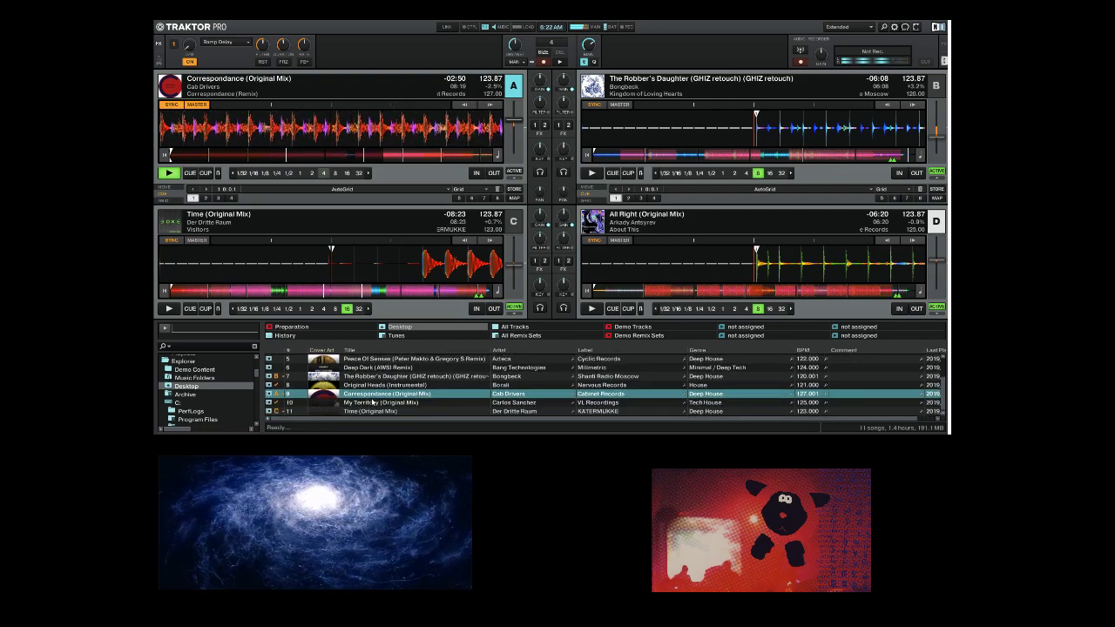
click(415, 333)
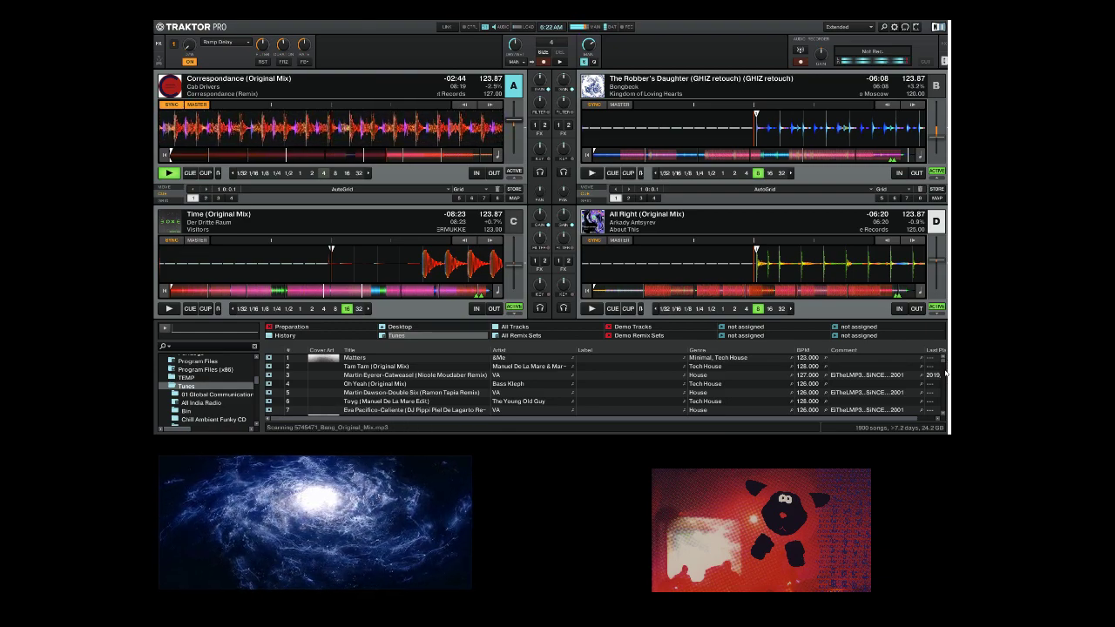
drag(942, 364, 942, 383)
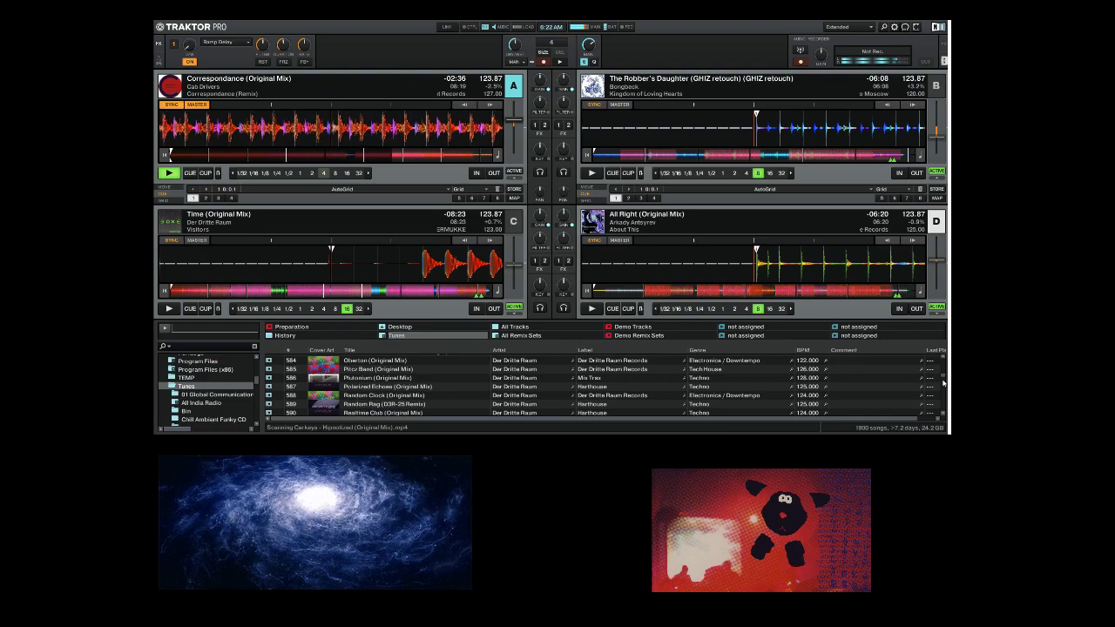
drag(943, 383, 942, 386)
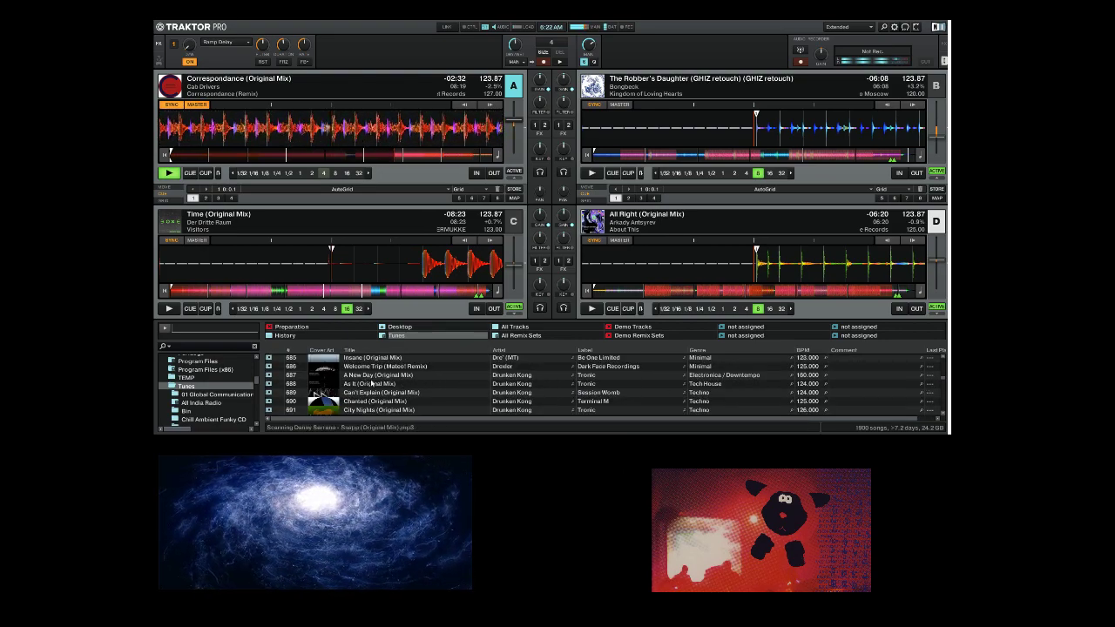
scroll(370, 382, down, 5)
scroll(364, 380, down, 5)
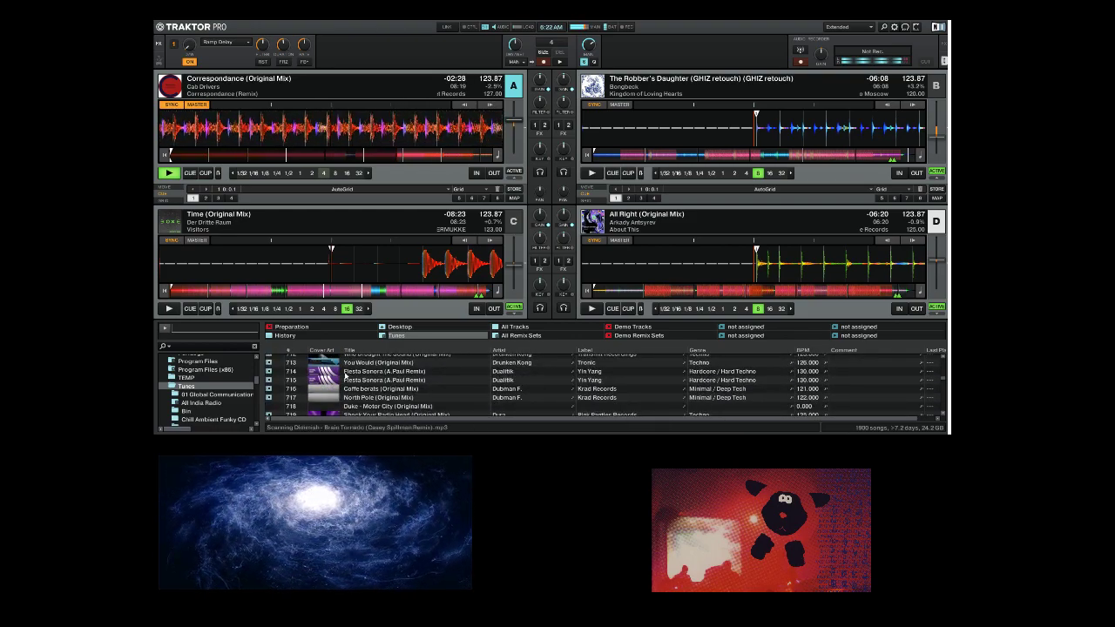
drag(370, 391, 660, 144)
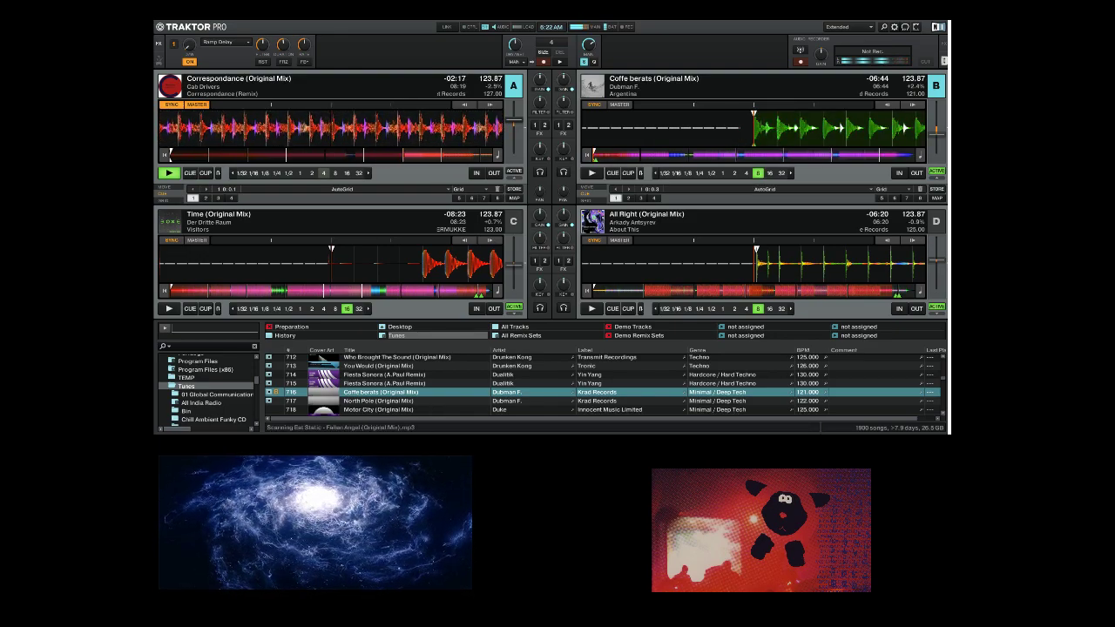
key(space)
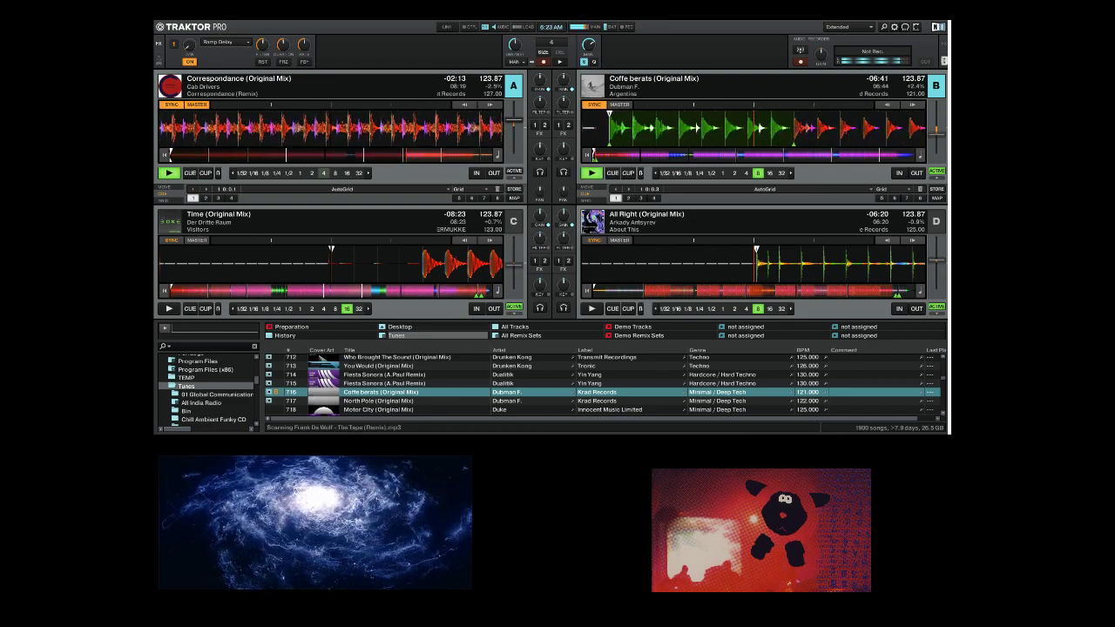
key(space)
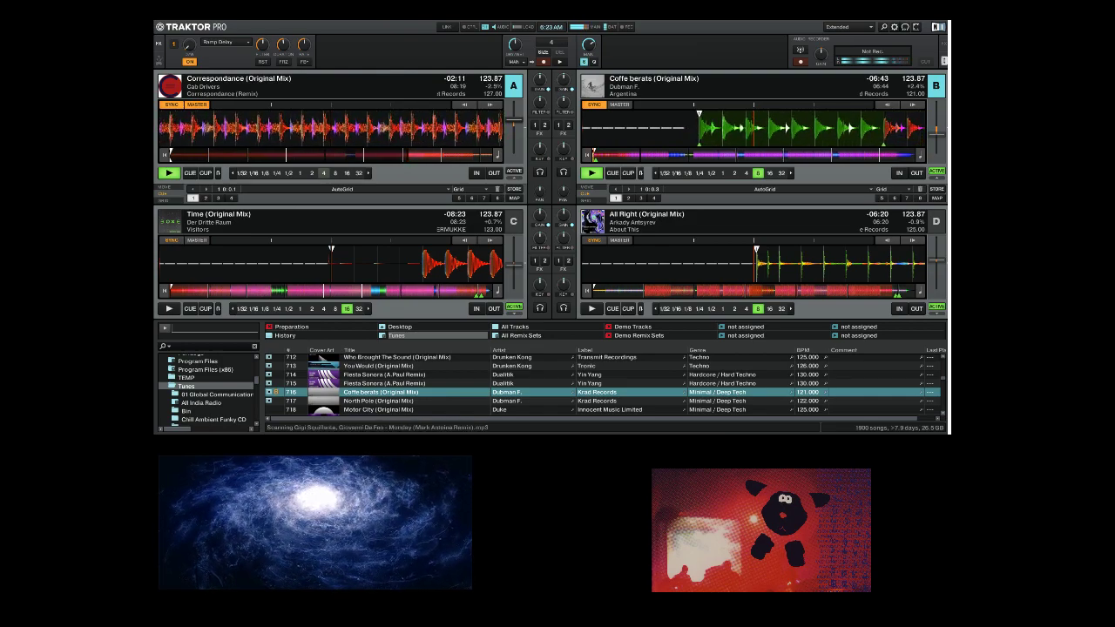
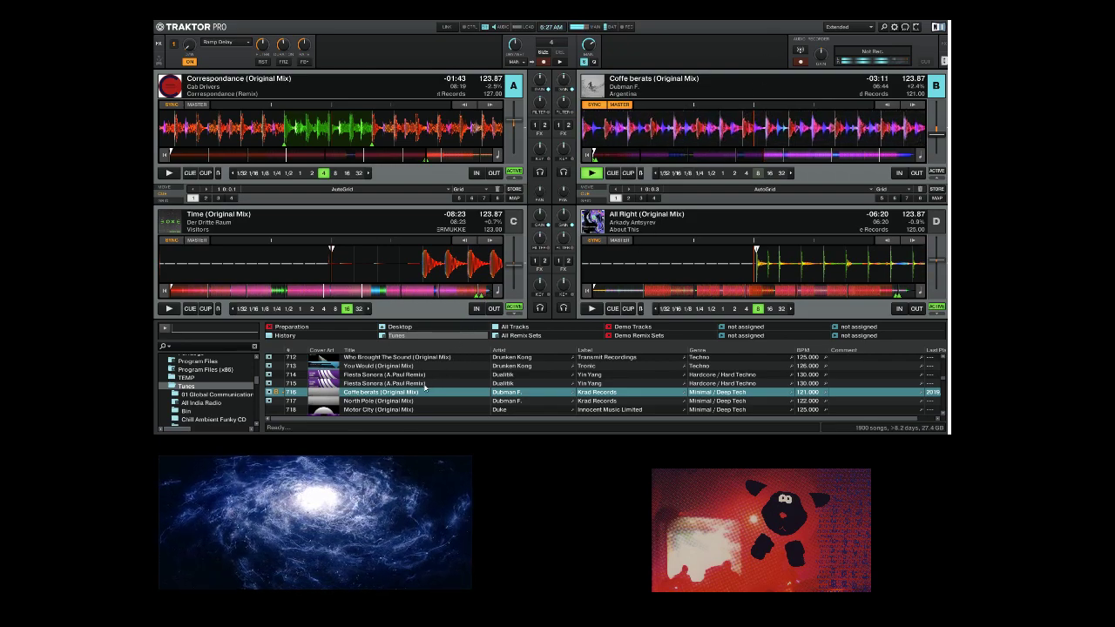
Load and play North Pole (Original Mix) on deck C, and stop the looping Coffe berats on deck B
scroll(410, 375, down, 1)
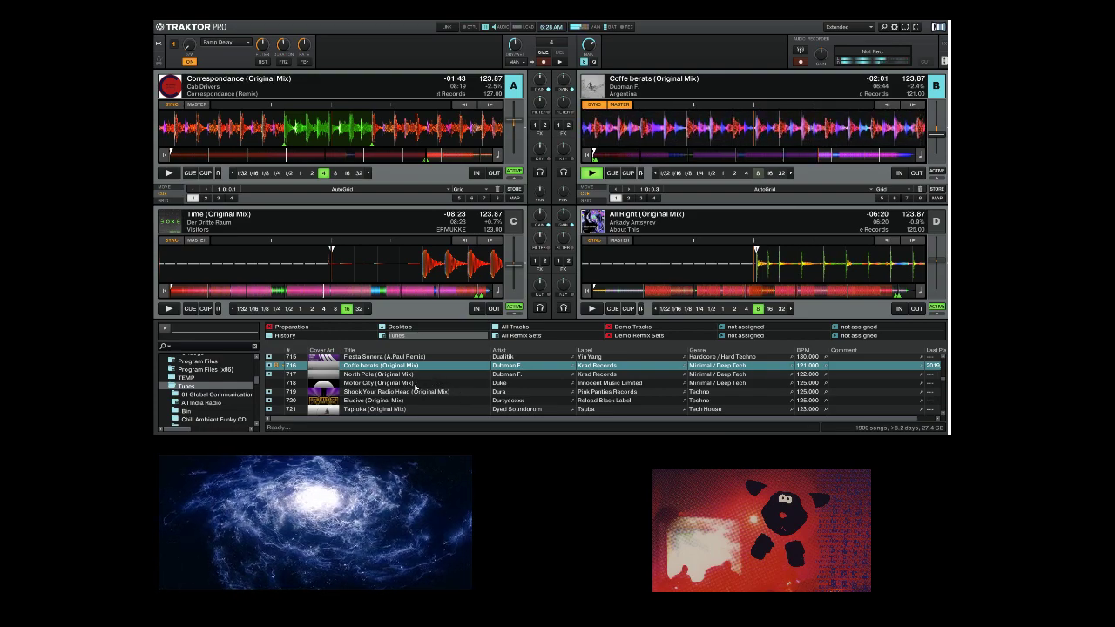
click(363, 379)
drag(362, 378, 283, 258)
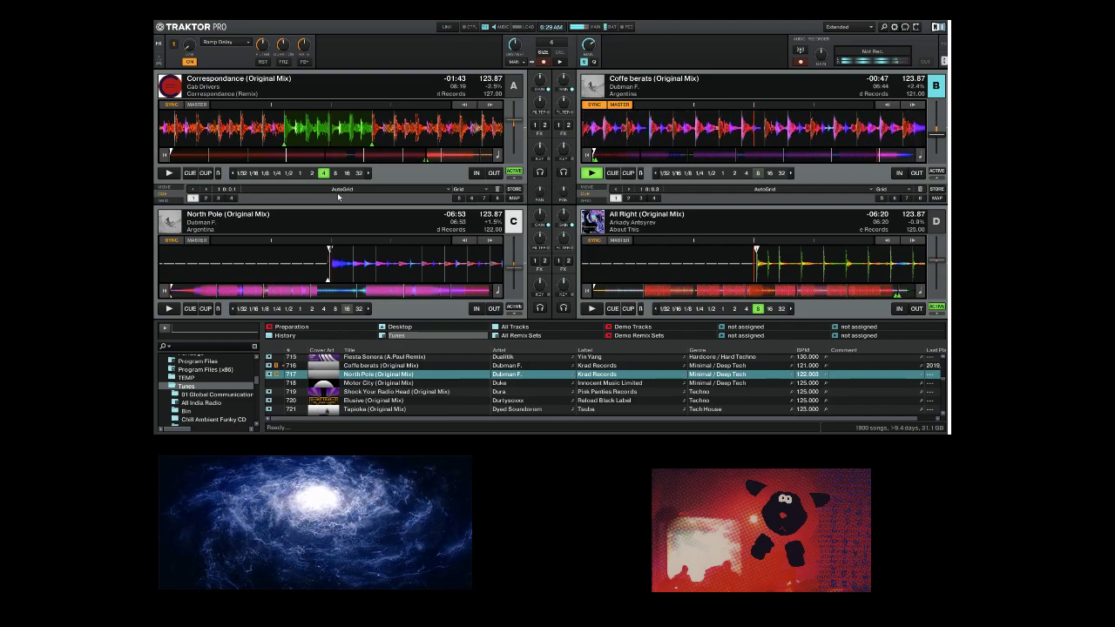
key(space)
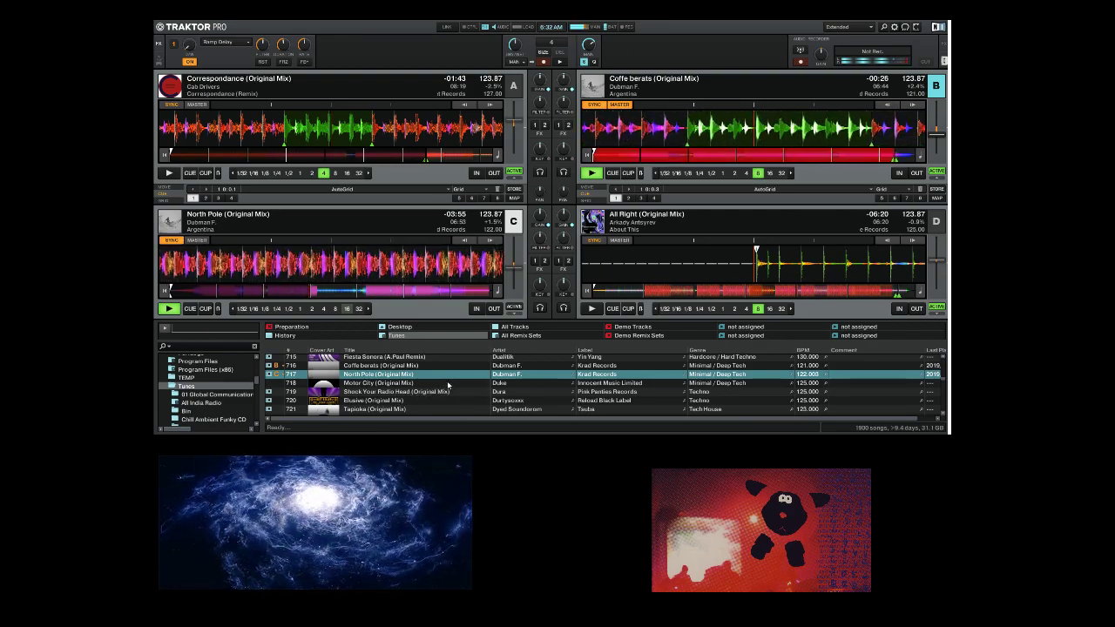
click(590, 173)
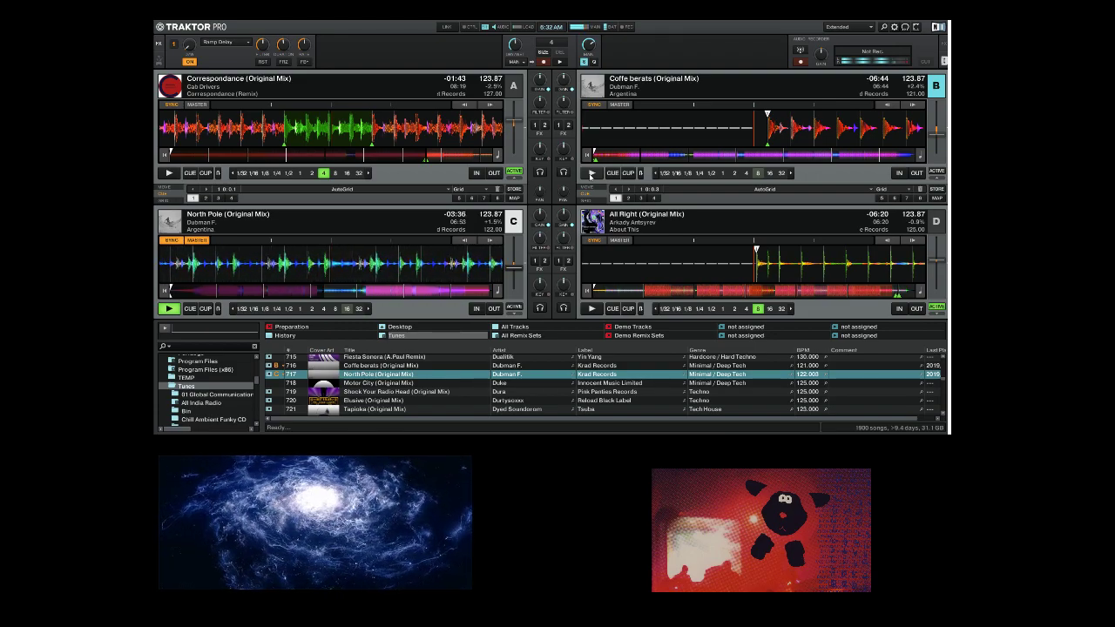
Load Move Up (Original Mix) from the Tunes folder into deck B and start its playback
scroll(443, 389, down, 3)
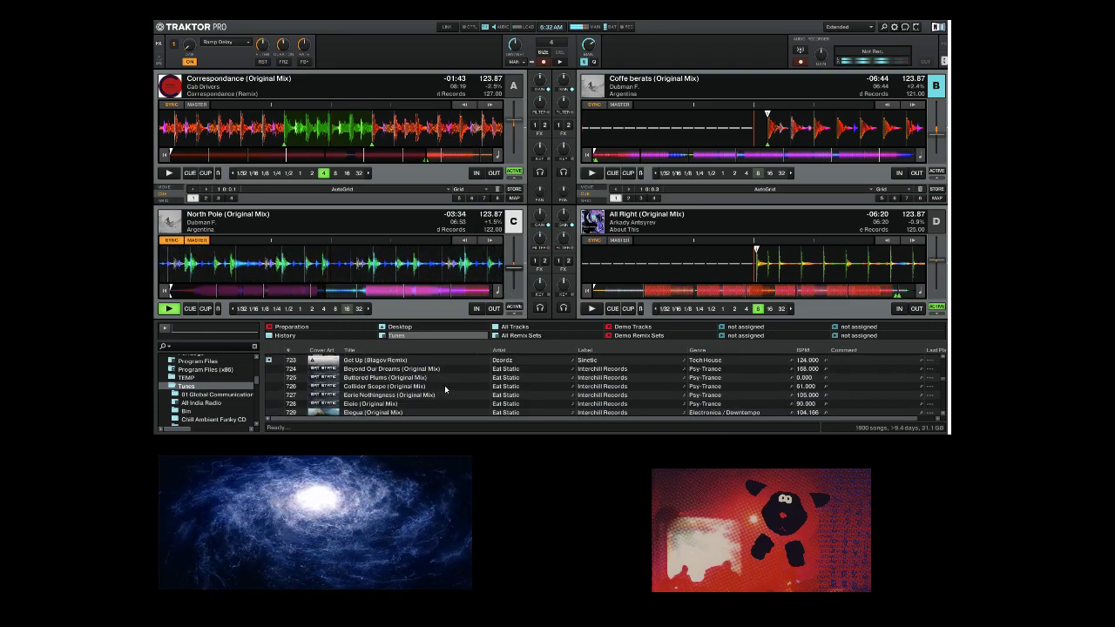
scroll(426, 390, down, 3)
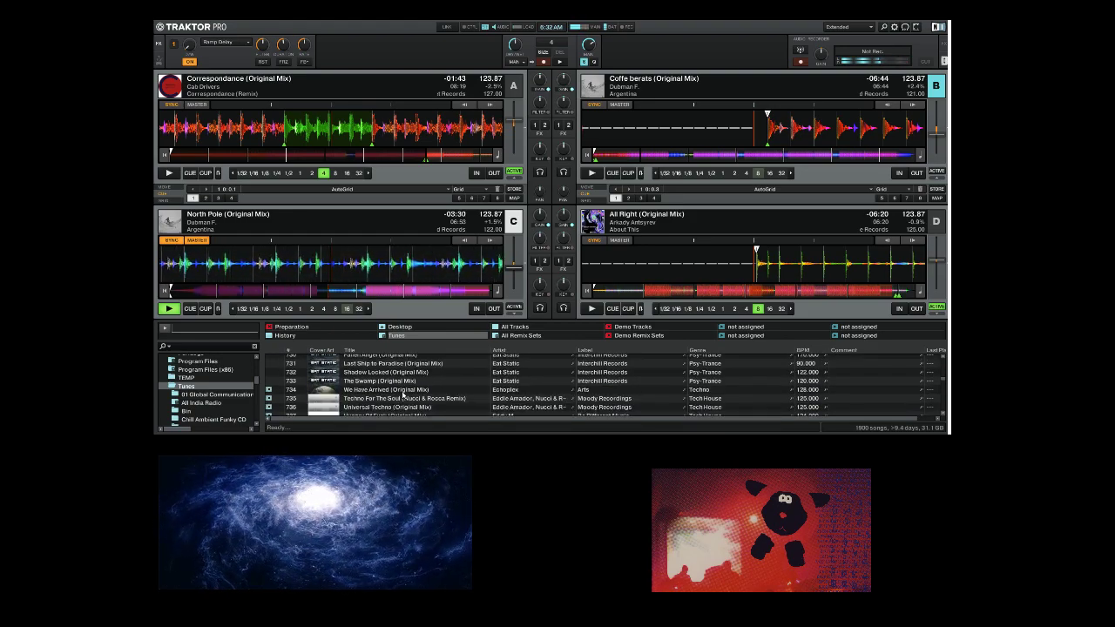
scroll(403, 396, down, 8)
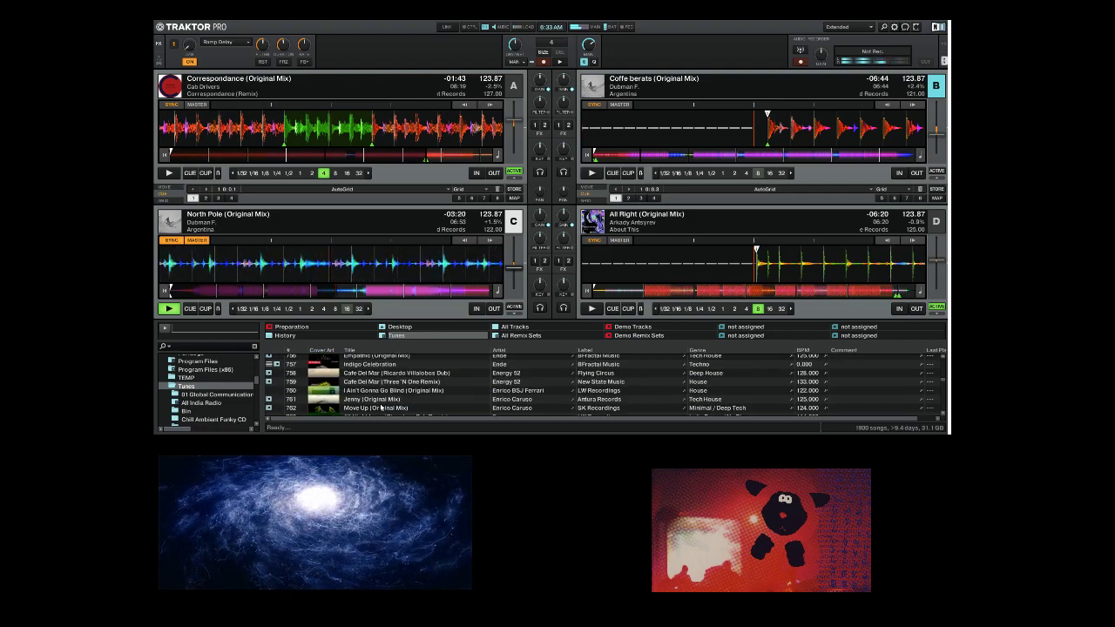
scroll(381, 408, down, 1)
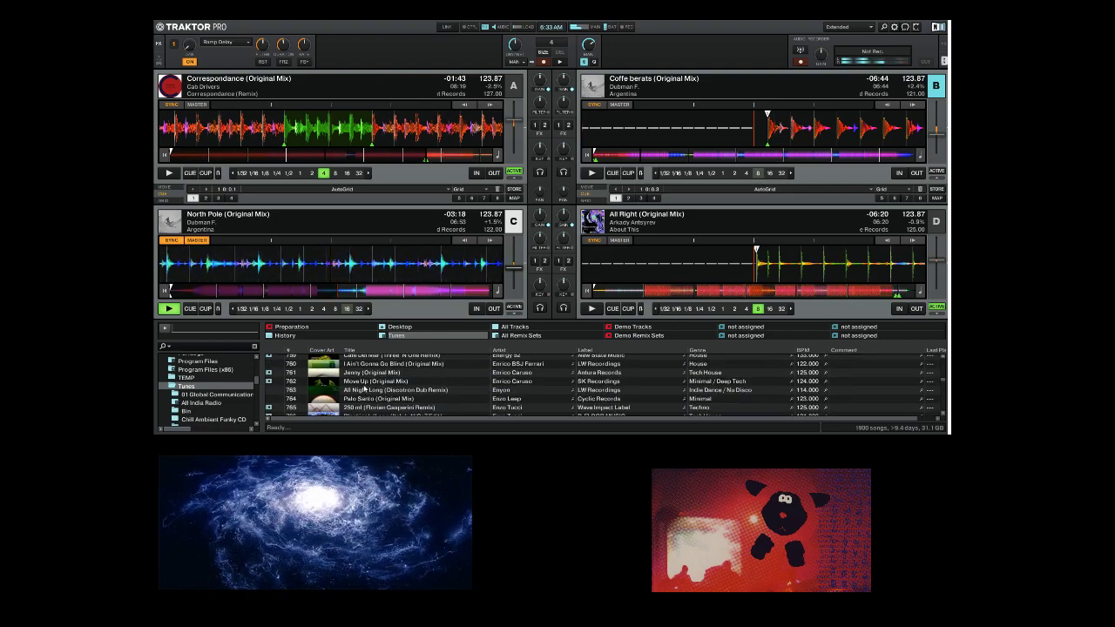
click(366, 382)
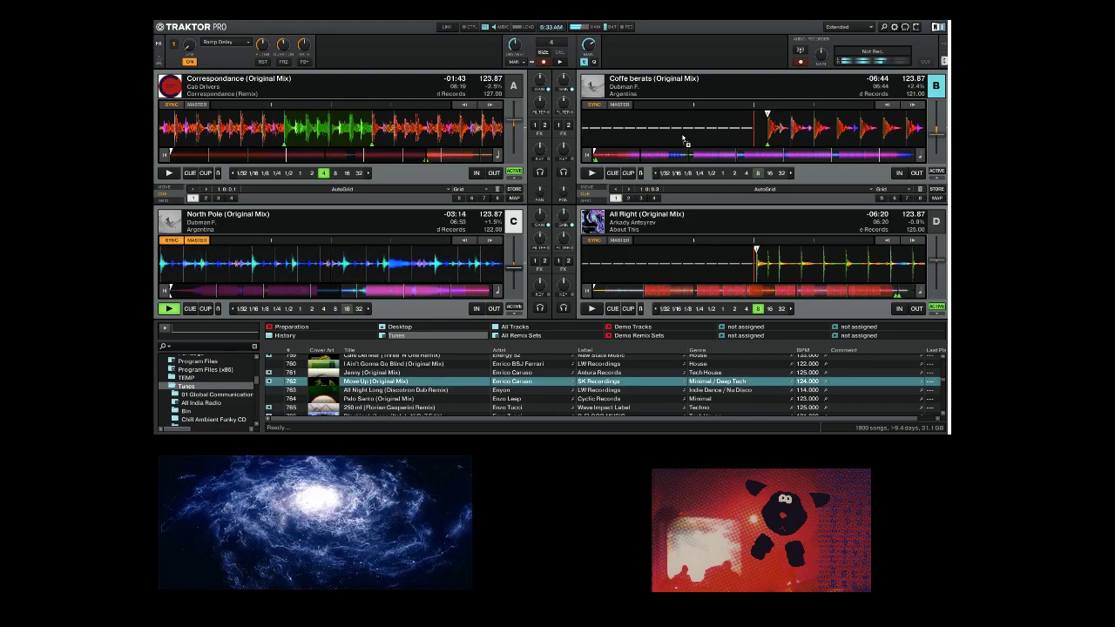
drag(683, 140, 684, 139)
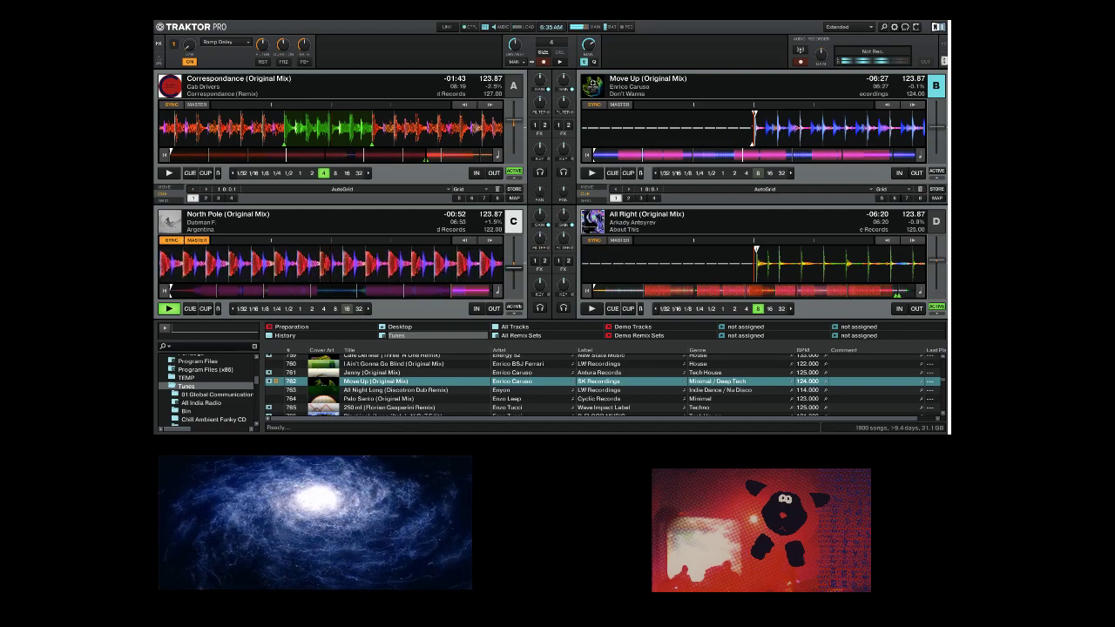
key(F7)
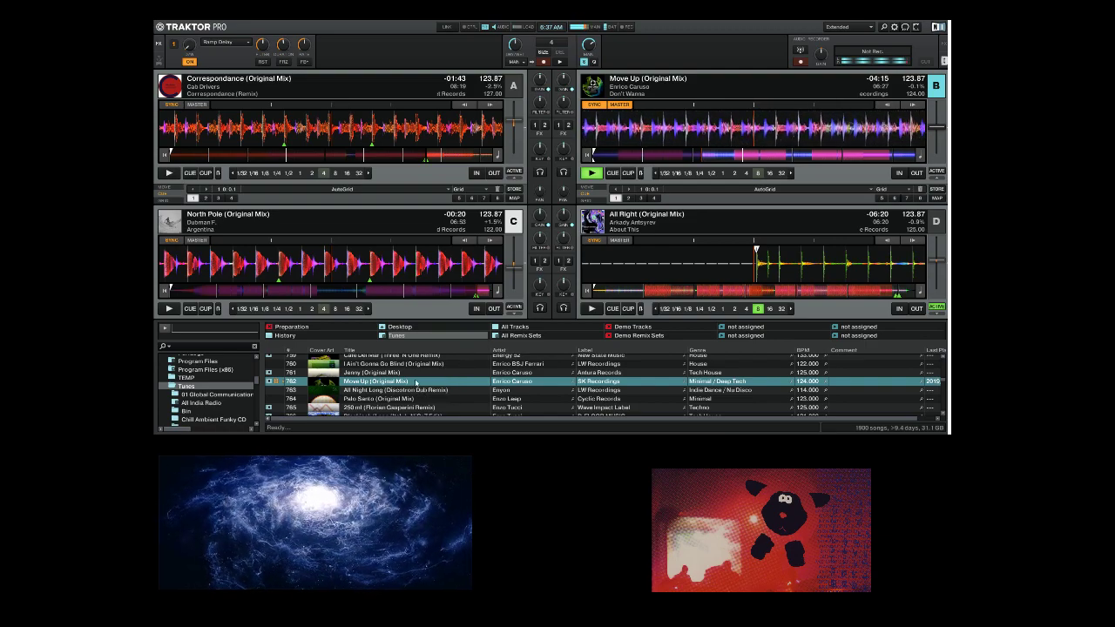
Load Introspeccion (Tileff Remix) from the Tunes folder into deck C
scroll(416, 383, down, 2)
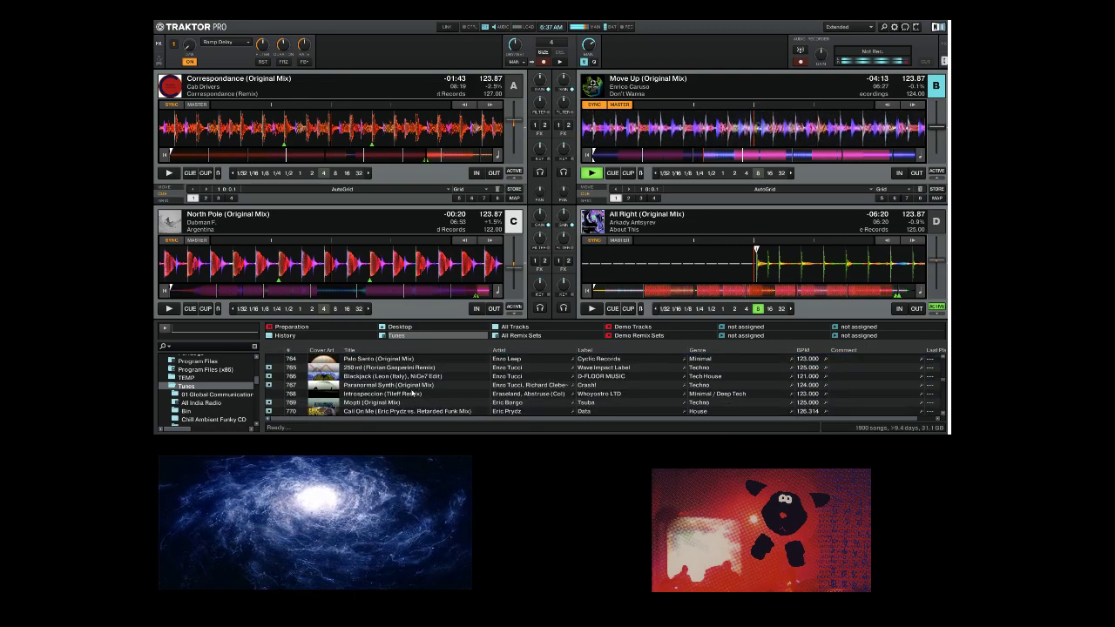
drag(375, 397, 322, 266)
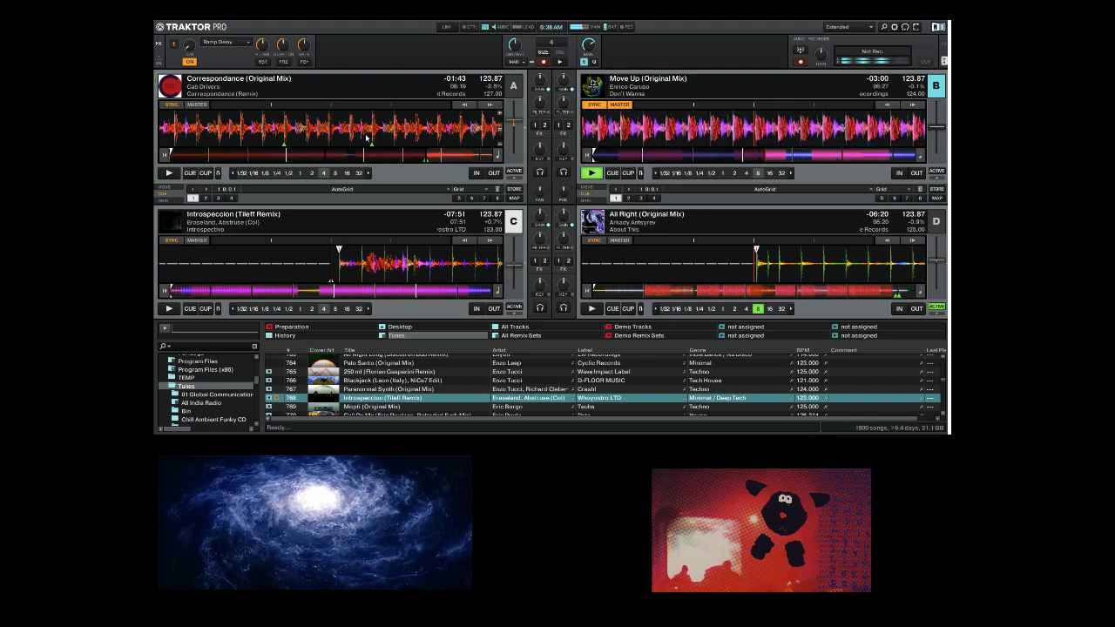
scroll(362, 403, down, 3)
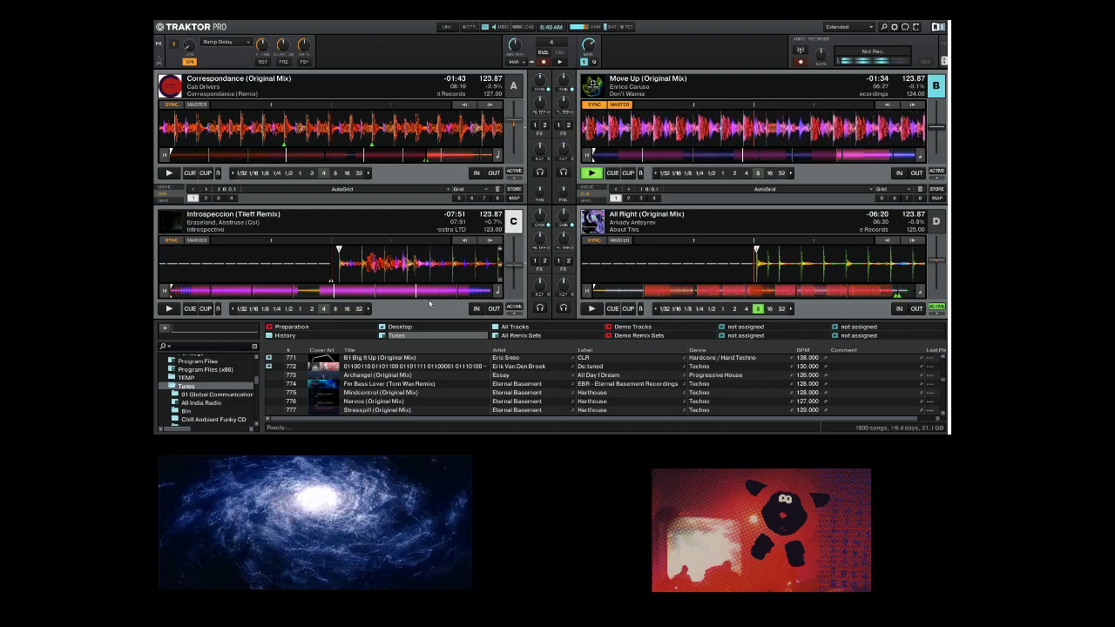
scroll(375, 374, up, 2)
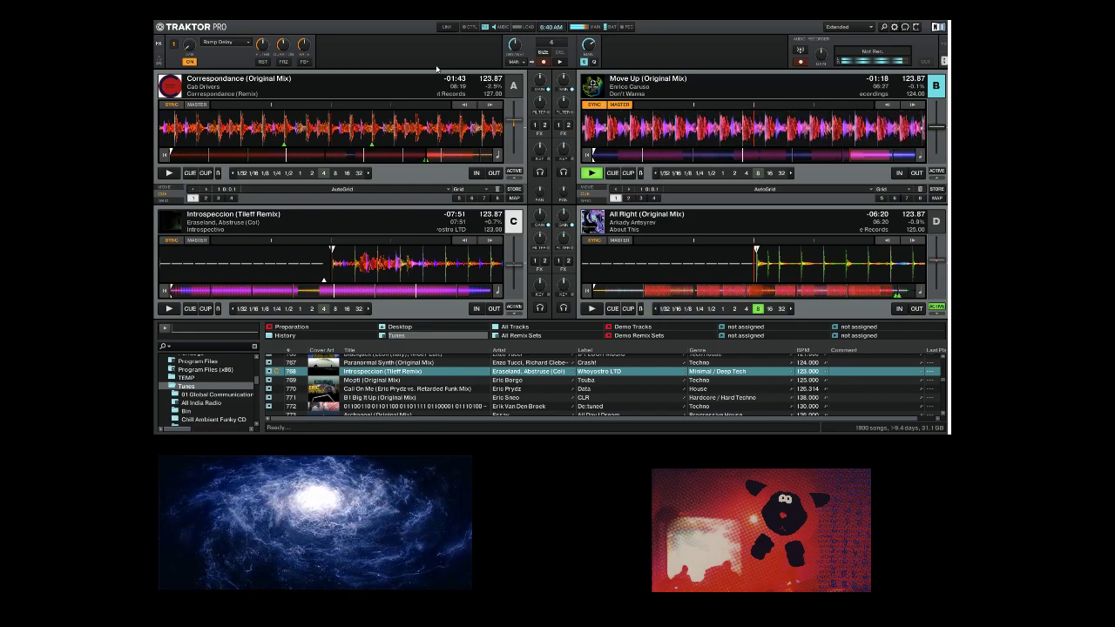
Briefly test Introspeccion (Tileff Remix) on deck C, return it to its beginning and start its playback
key(space)
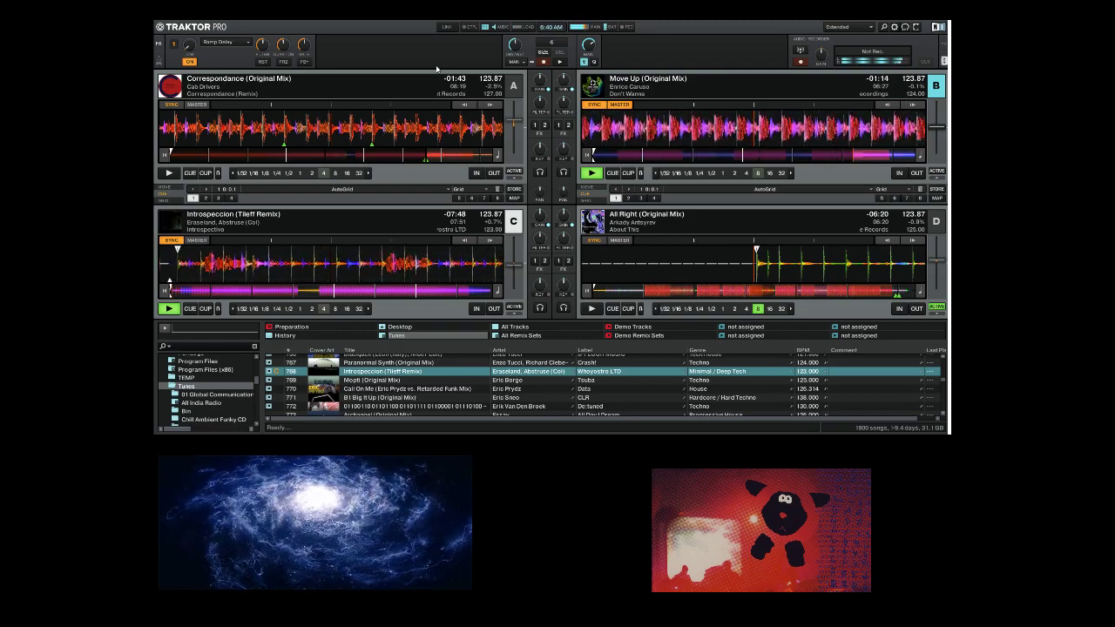
key(space)
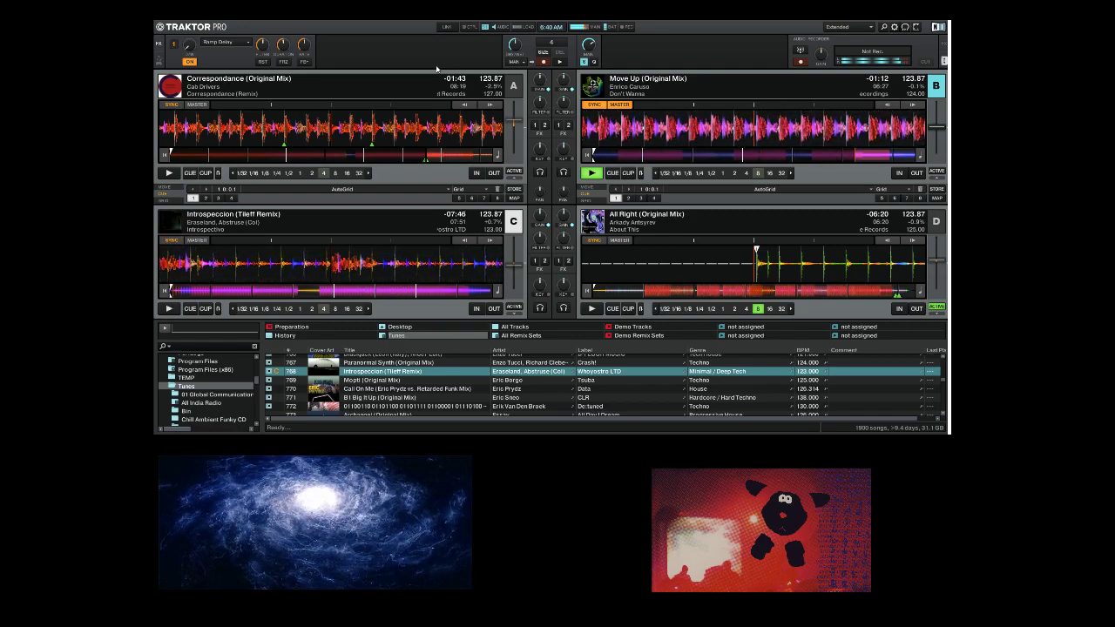
key(Home)
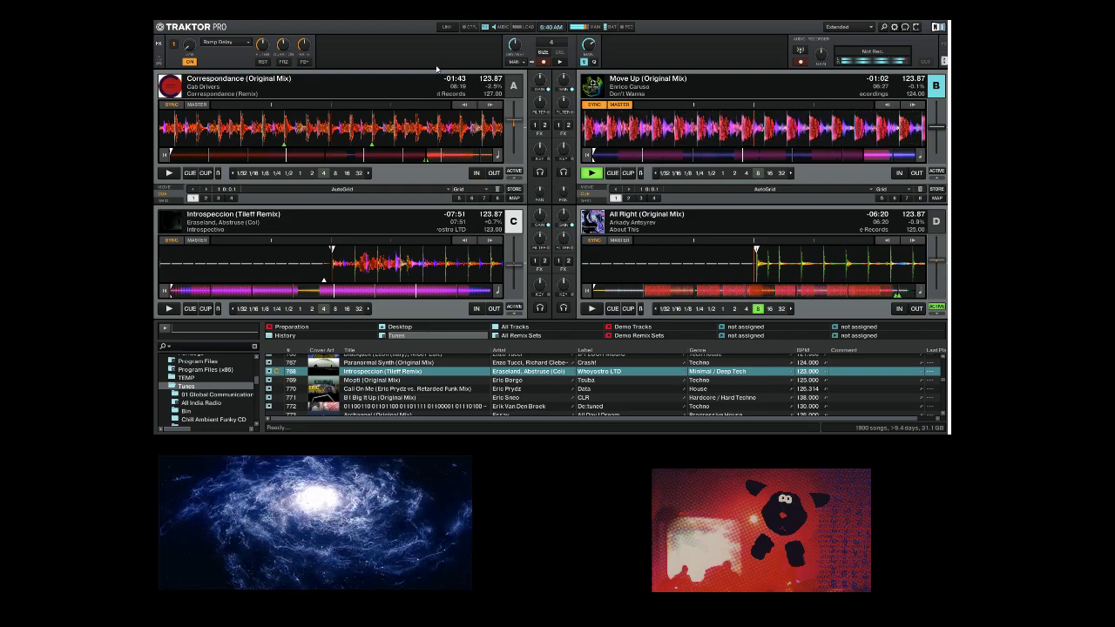
key(v)
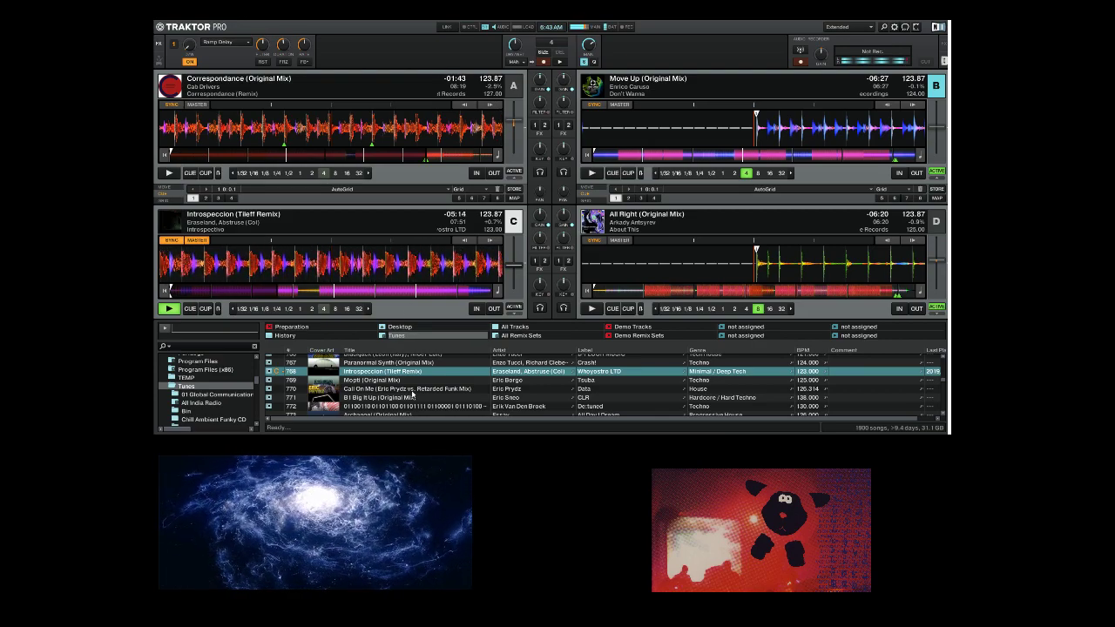
Load Red October (Gianni Ruocco Remix) from the Tunes folder into deck B
scroll(413, 395, down, 3)
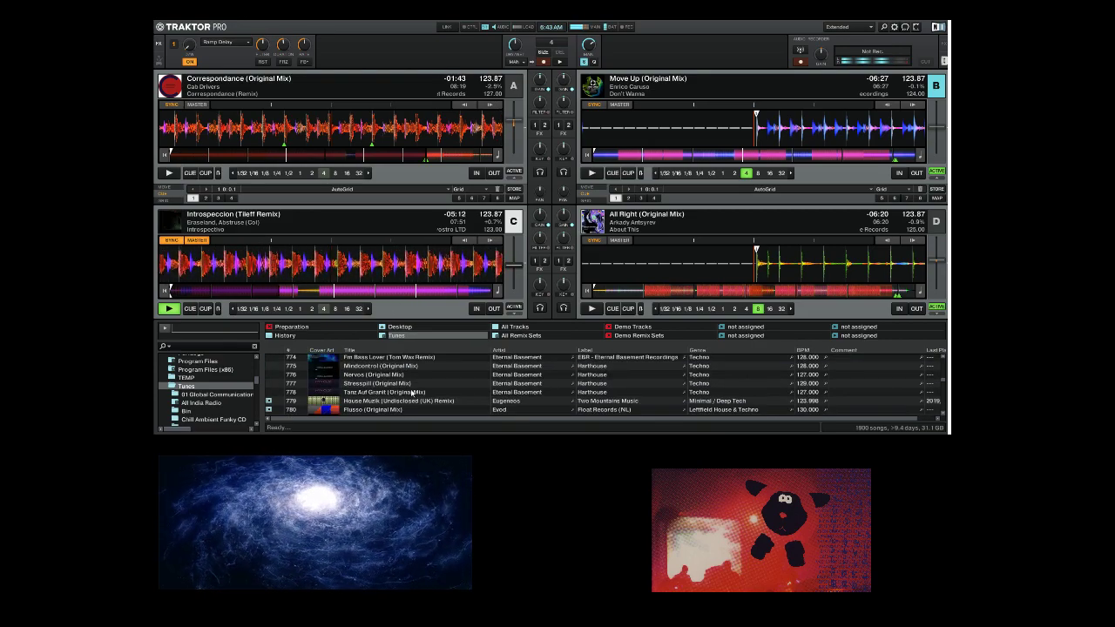
scroll(416, 393, down, 2)
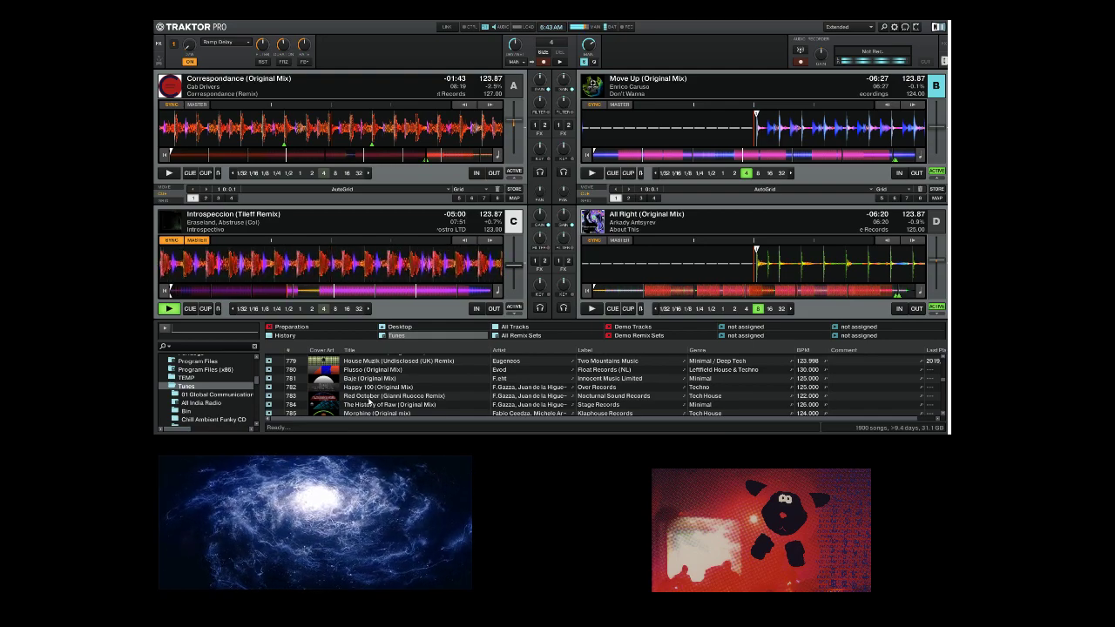
drag(355, 400, 669, 130)
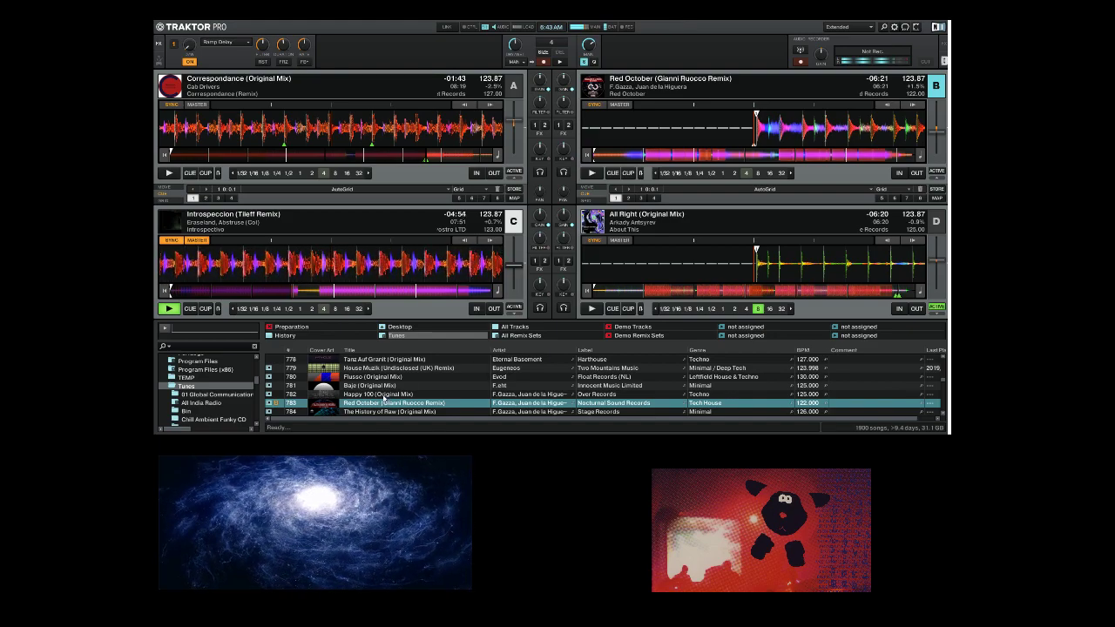
Load Inner Circle (Luigi Rocca Remix) from the Tunes folder into deck B
scroll(375, 395, down, 2)
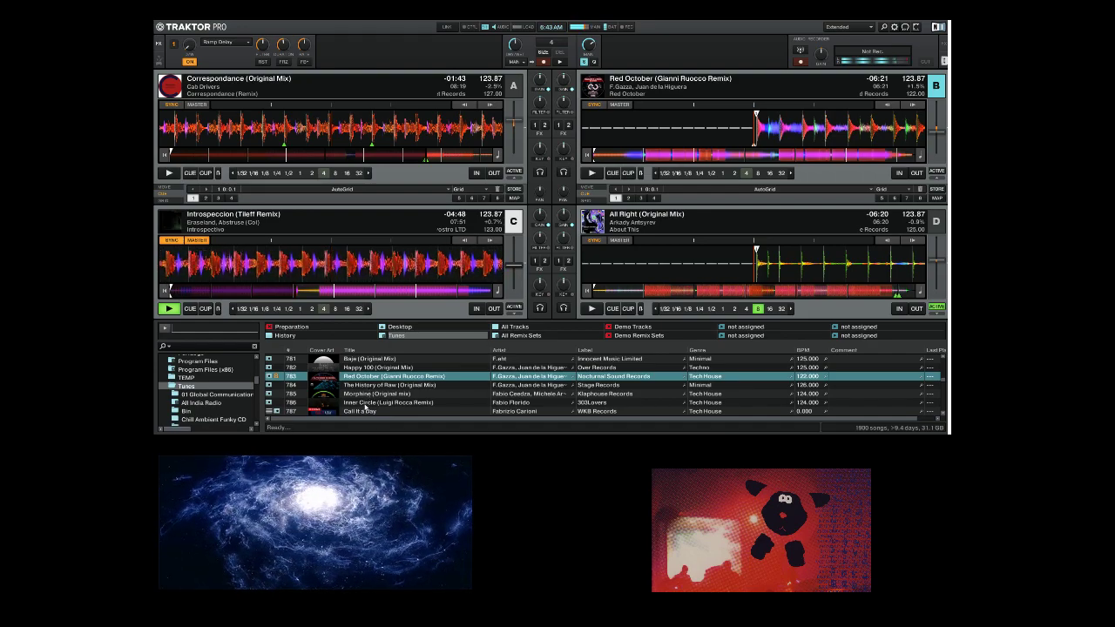
click(365, 406)
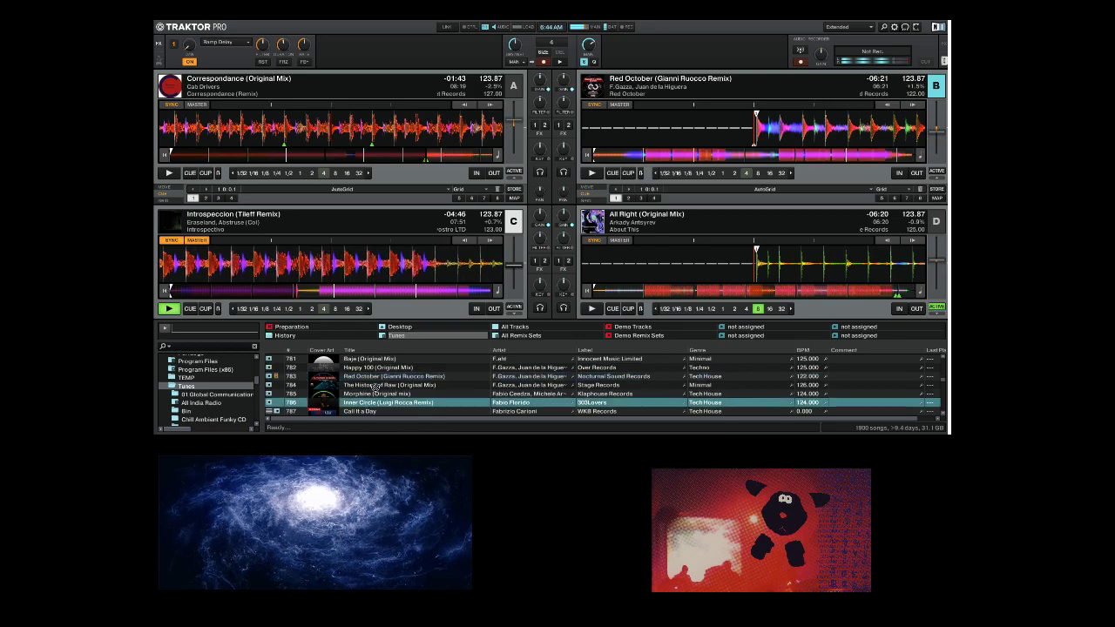
key(ctrl+Right)
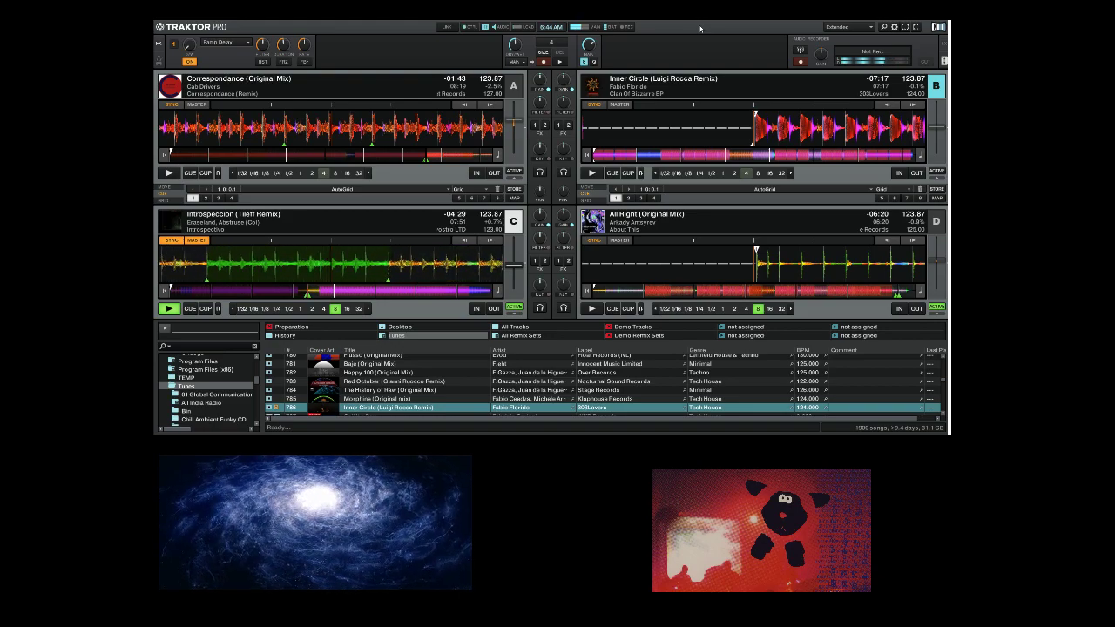
Start Inner Circle (Luigi Rocca Remix) on deck B, and stop the looping Introspeccion on deck C, returning it to its beginning
key(space)
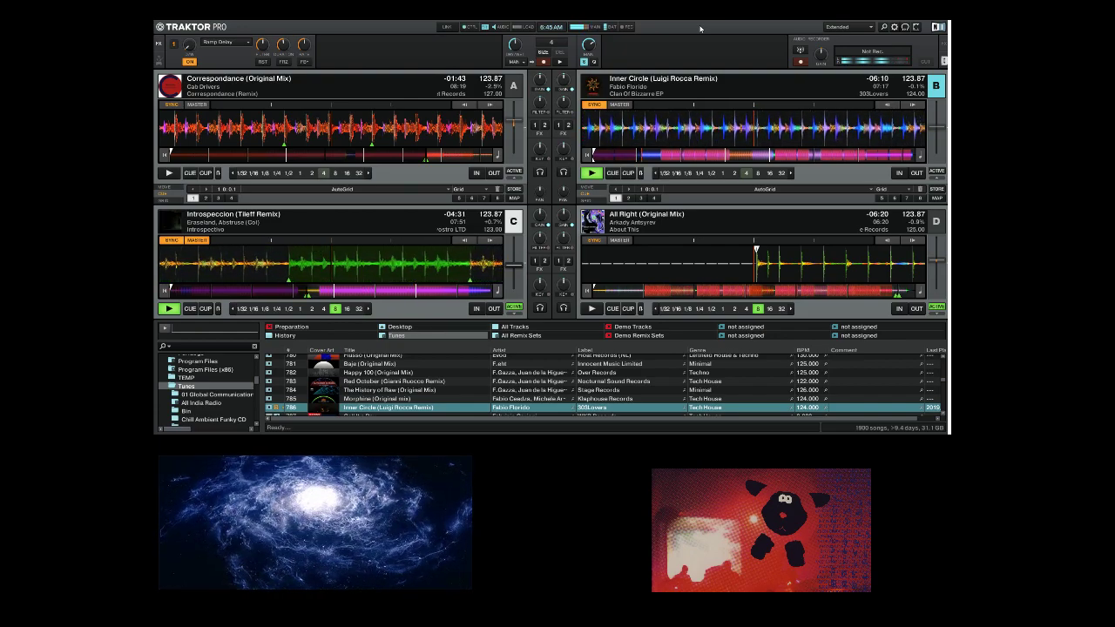
key(space)
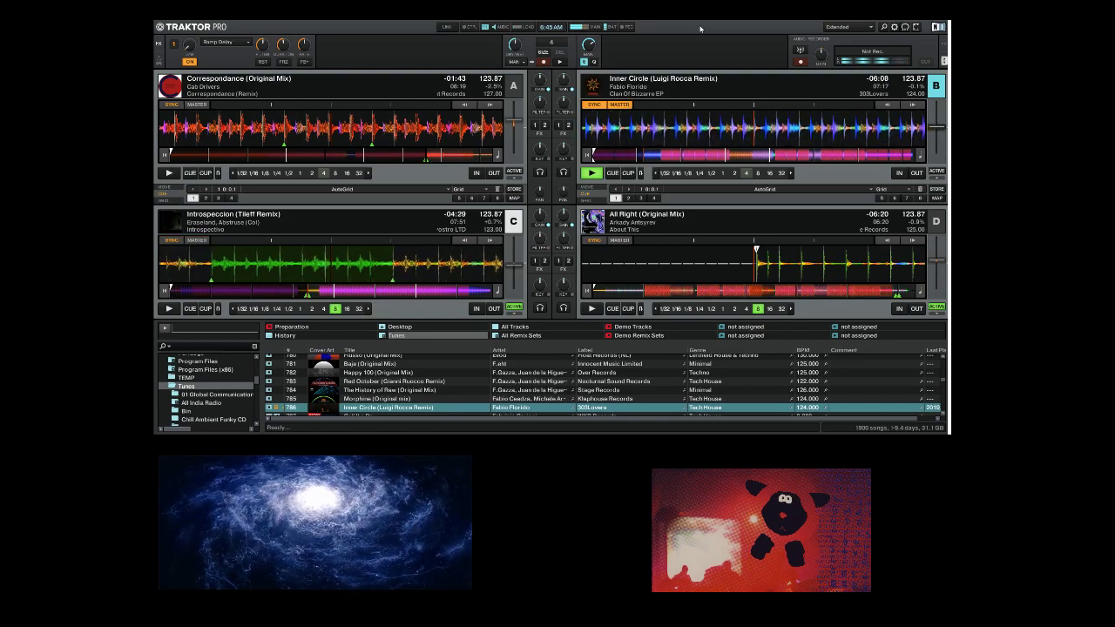
key(Home)
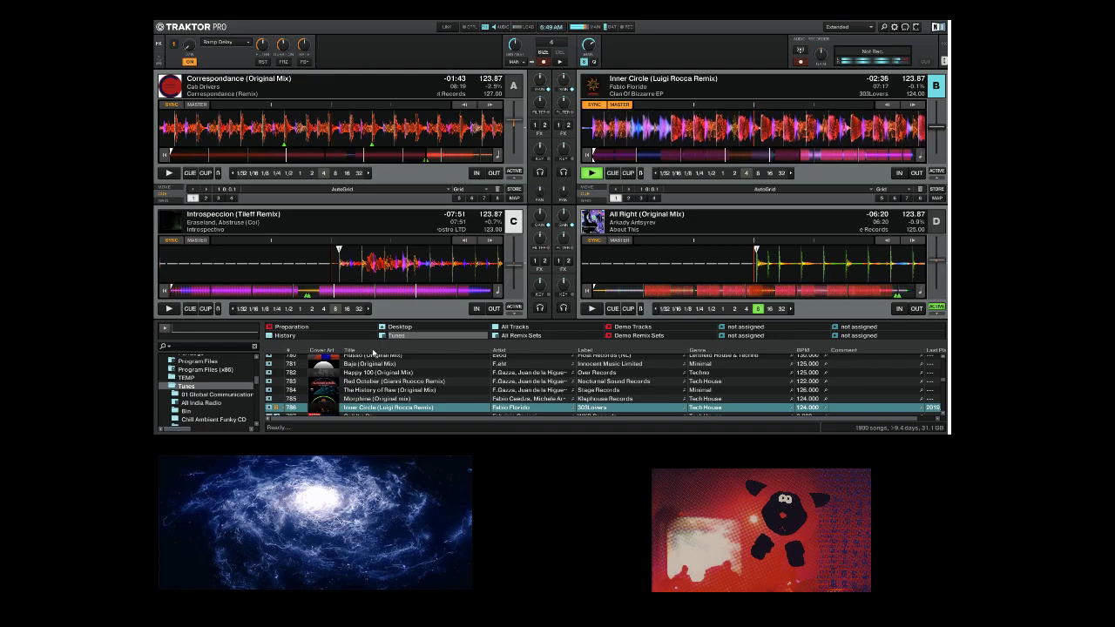
Load Last Survivor On Planet Earth (Original Mix) from the Tunes folder into deck C and start its playback
scroll(402, 374, down, 1)
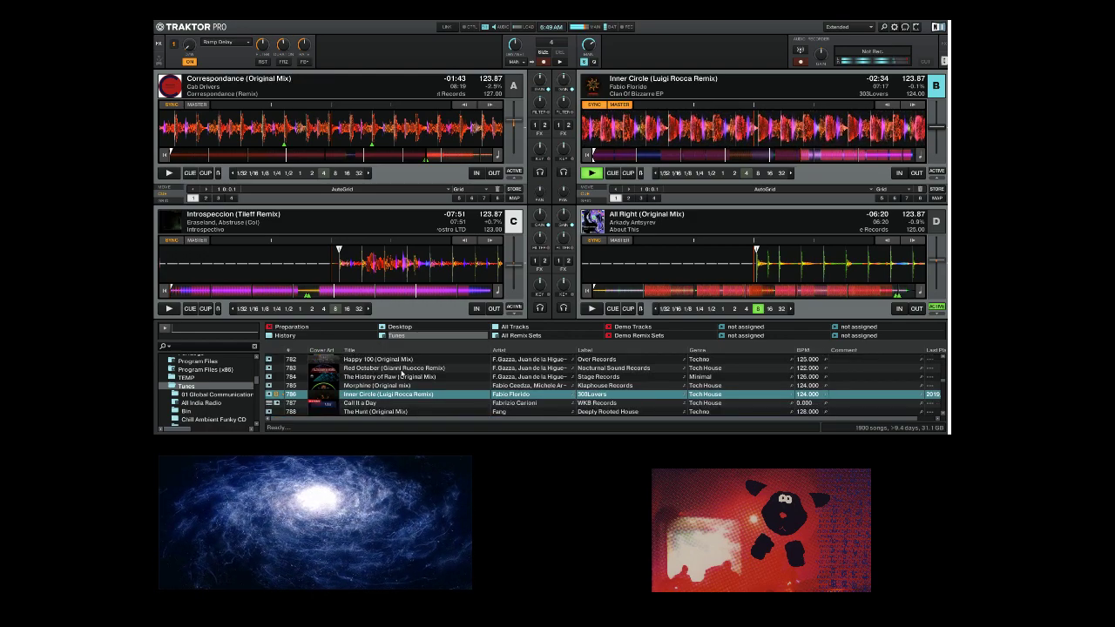
scroll(400, 373, down, 1)
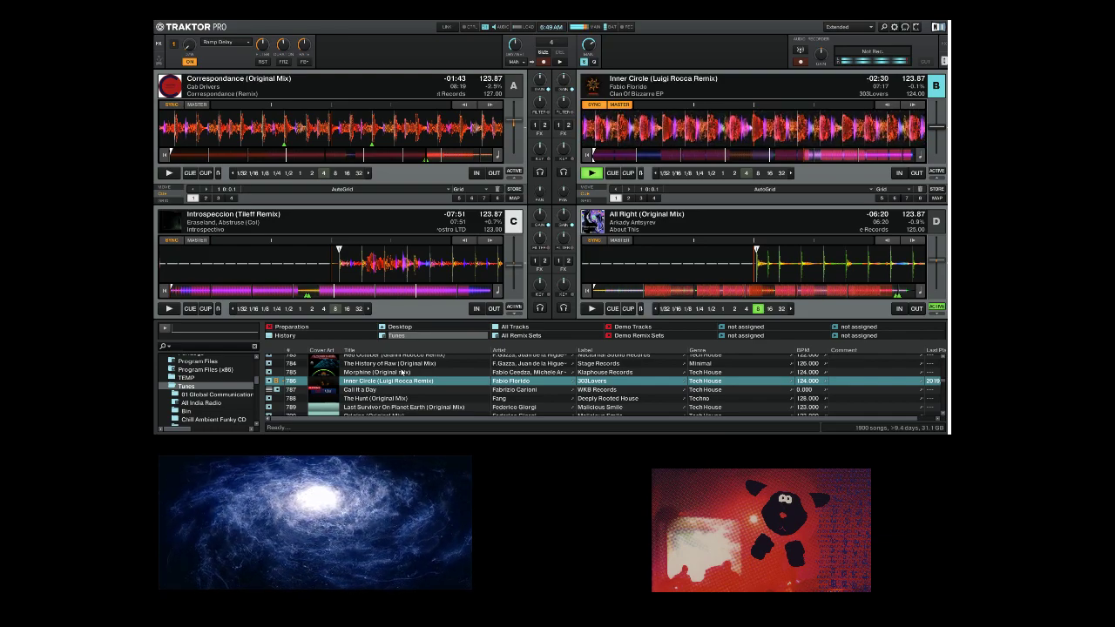
scroll(402, 372, down, 1)
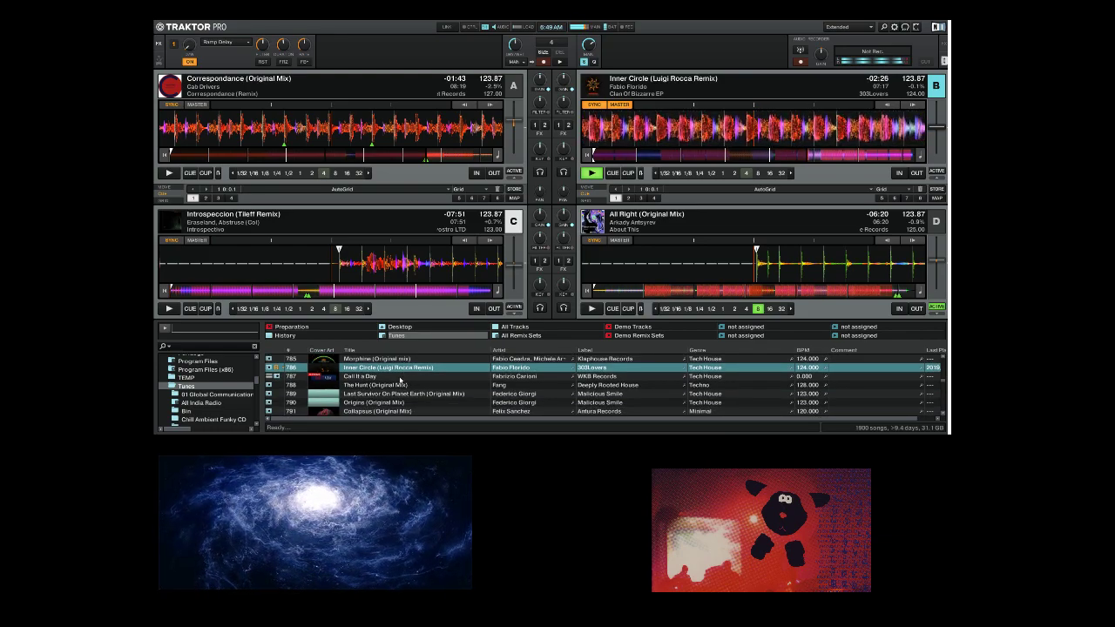
scroll(399, 380, down, 1)
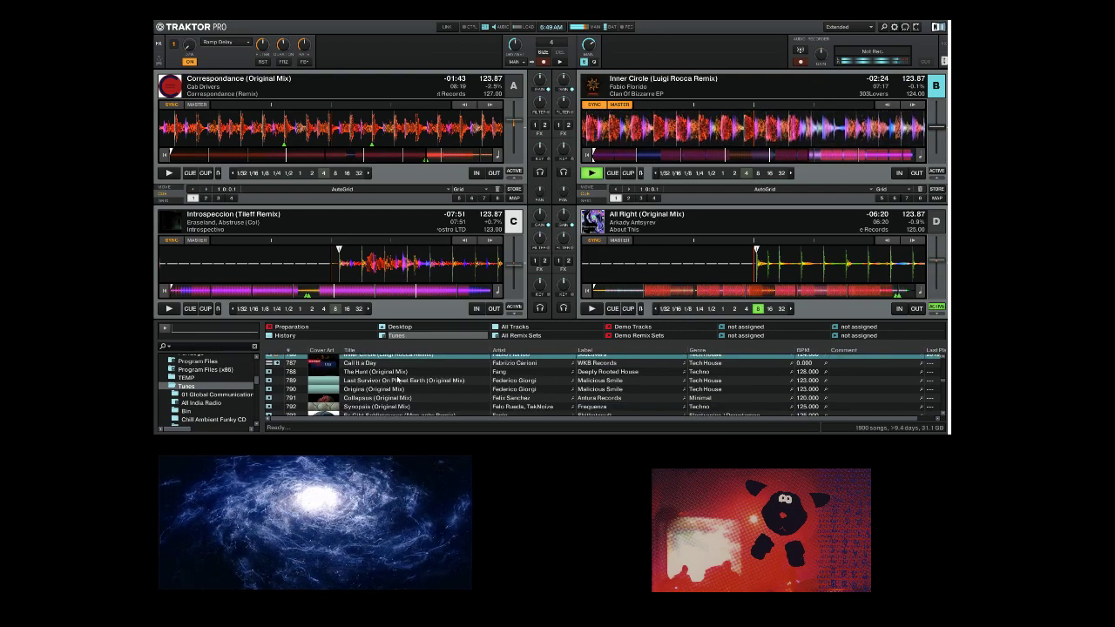
click(346, 381)
drag(347, 380, 294, 252)
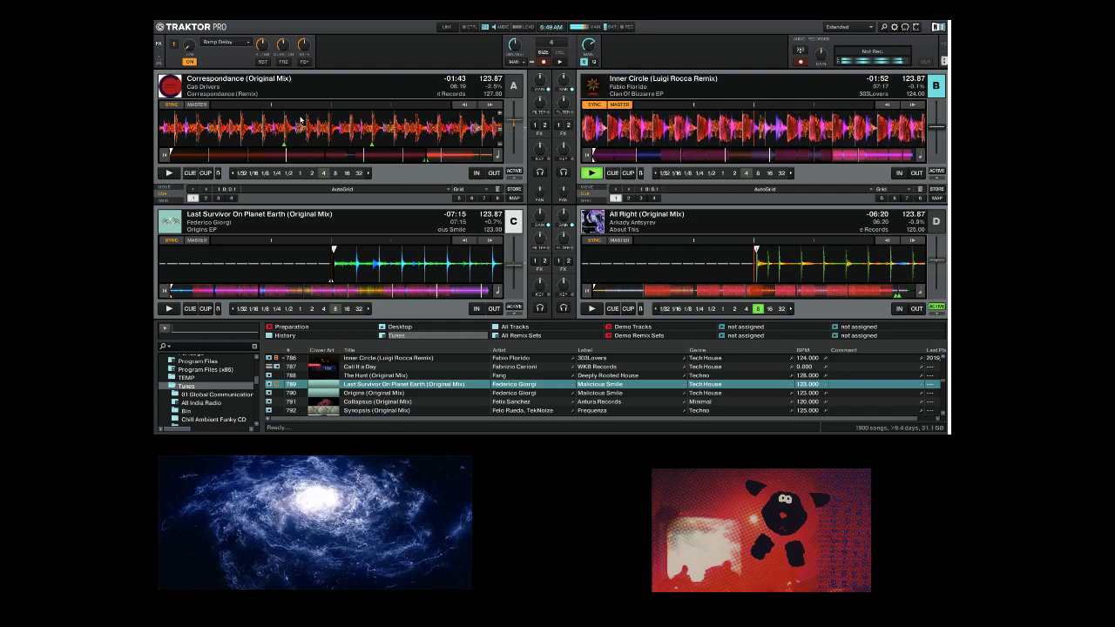
key(space)
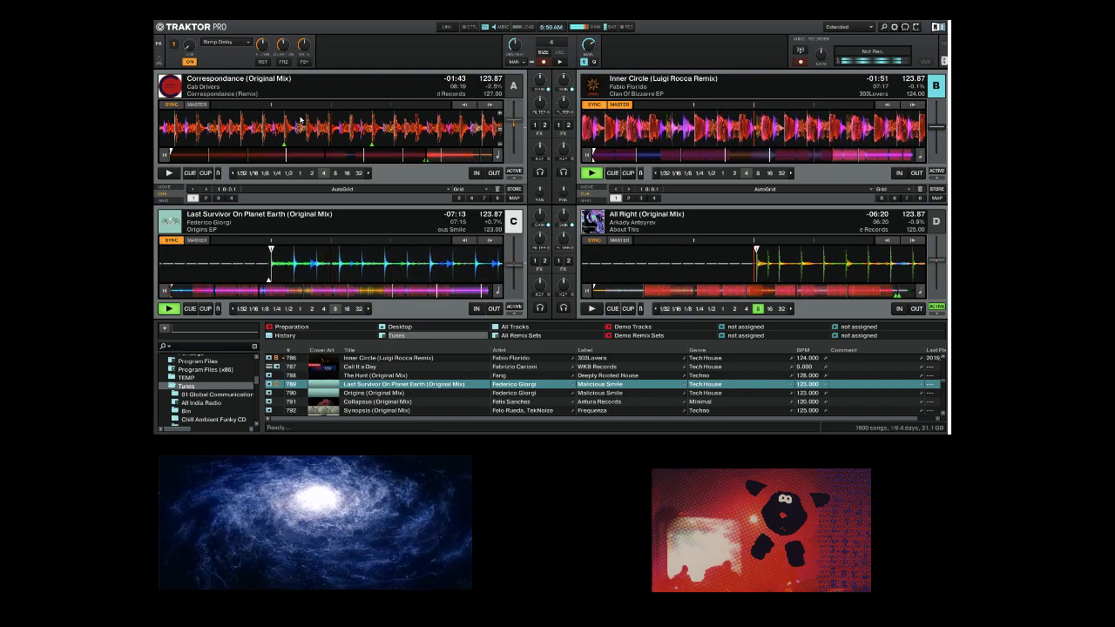
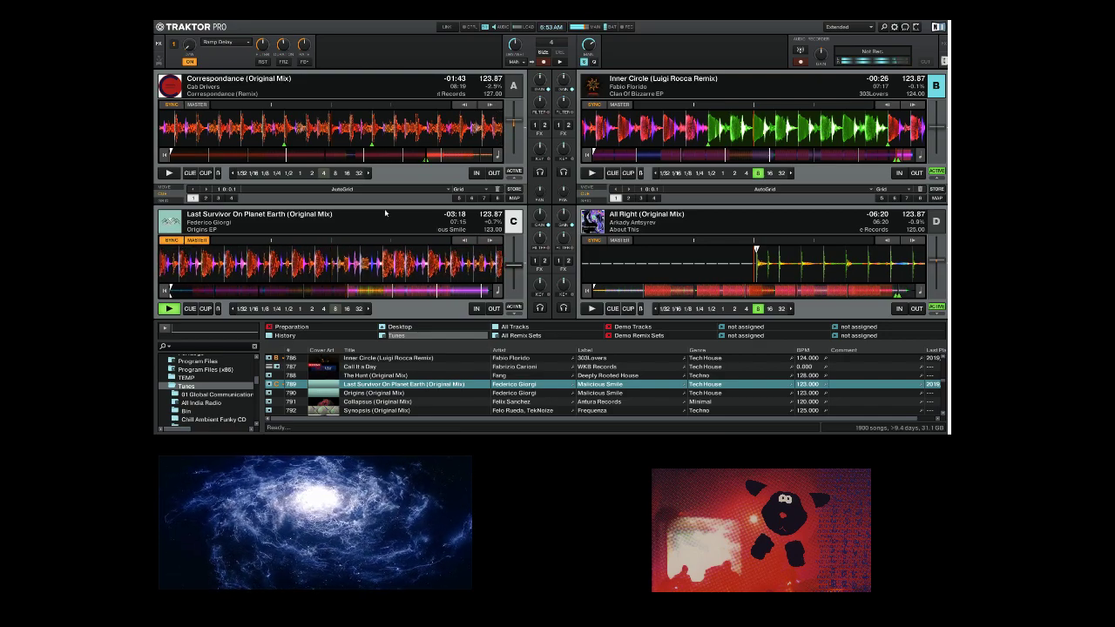
Load A Single Dewdrop On The Grass (Original Mix) from the Tunes folder into deck D
scroll(395, 392, down, 2)
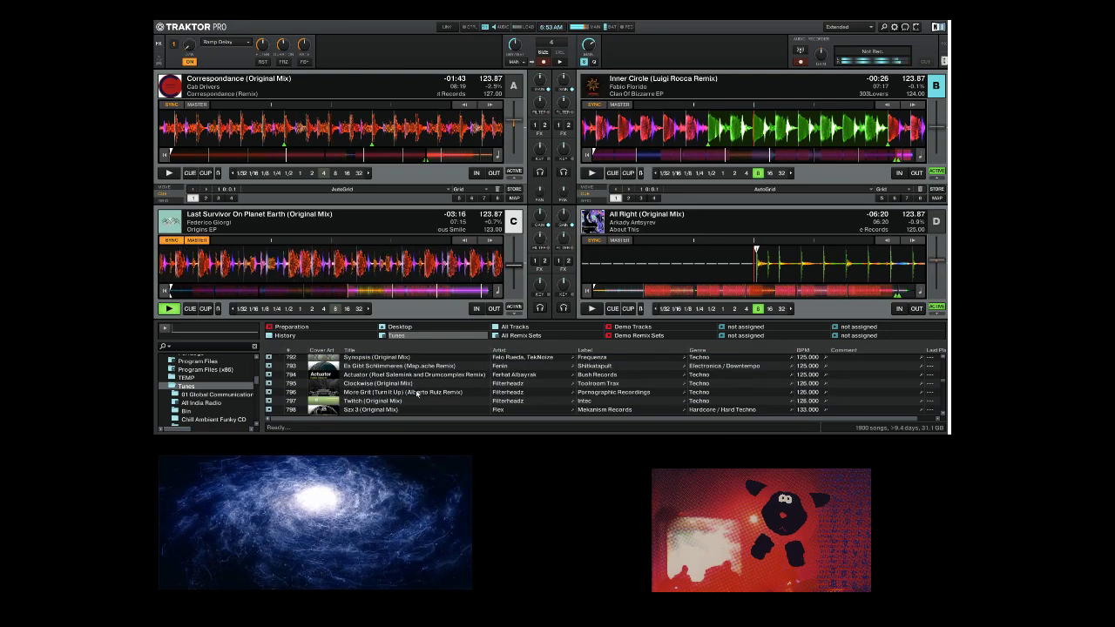
scroll(414, 392, down, 2)
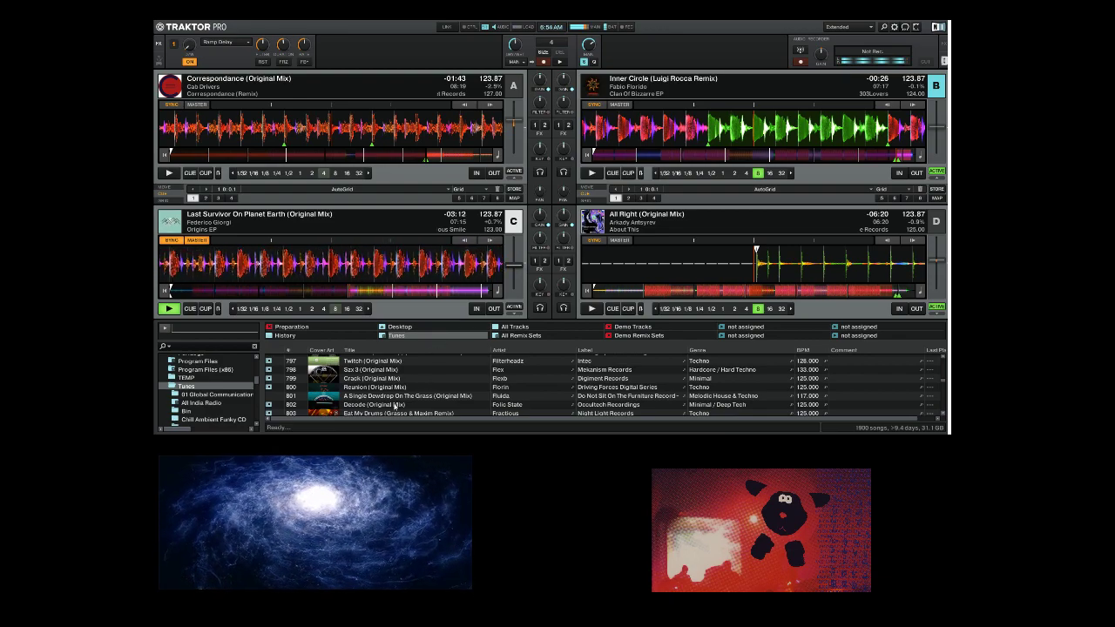
scroll(399, 406, down, 1)
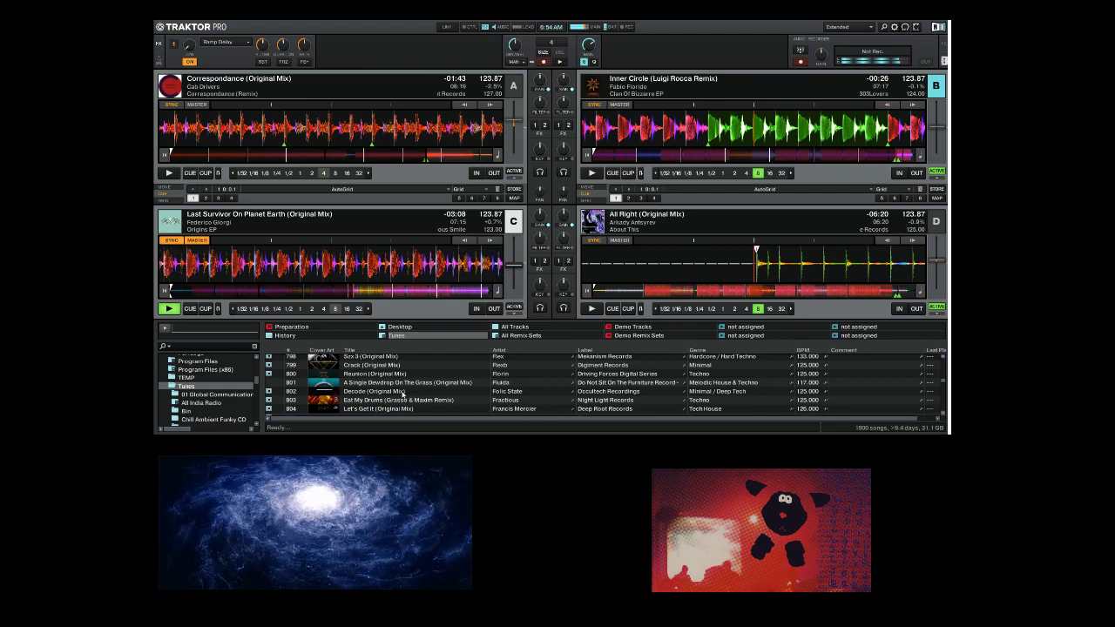
drag(358, 386, 693, 274)
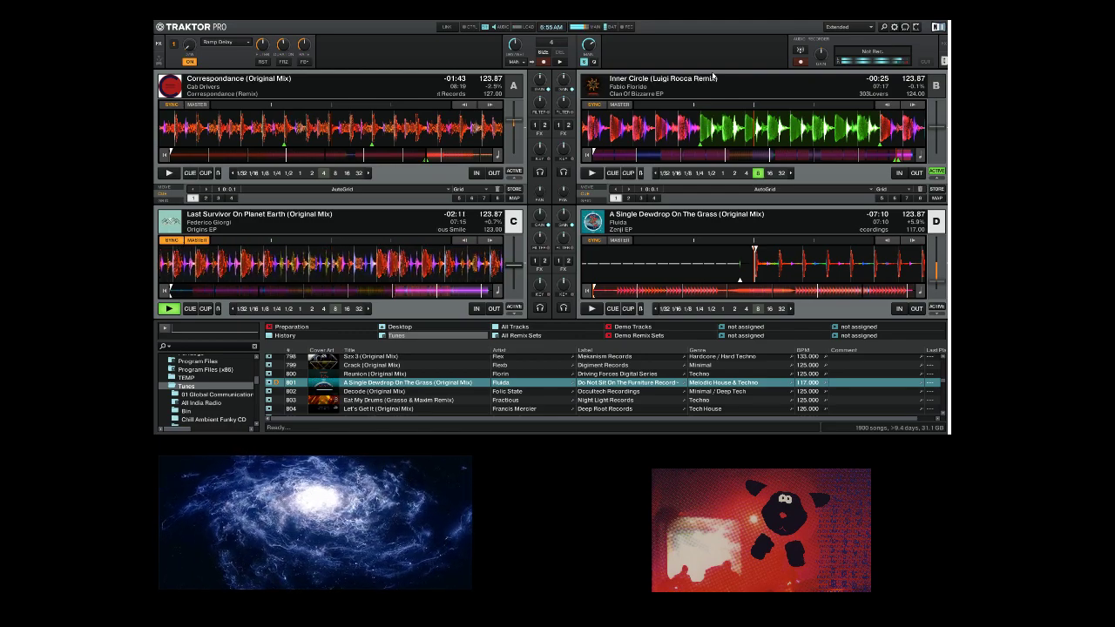
Preview A Single Dewdrop On The Grass (Original Mix) on deck D and return it to its beginning
key(space)
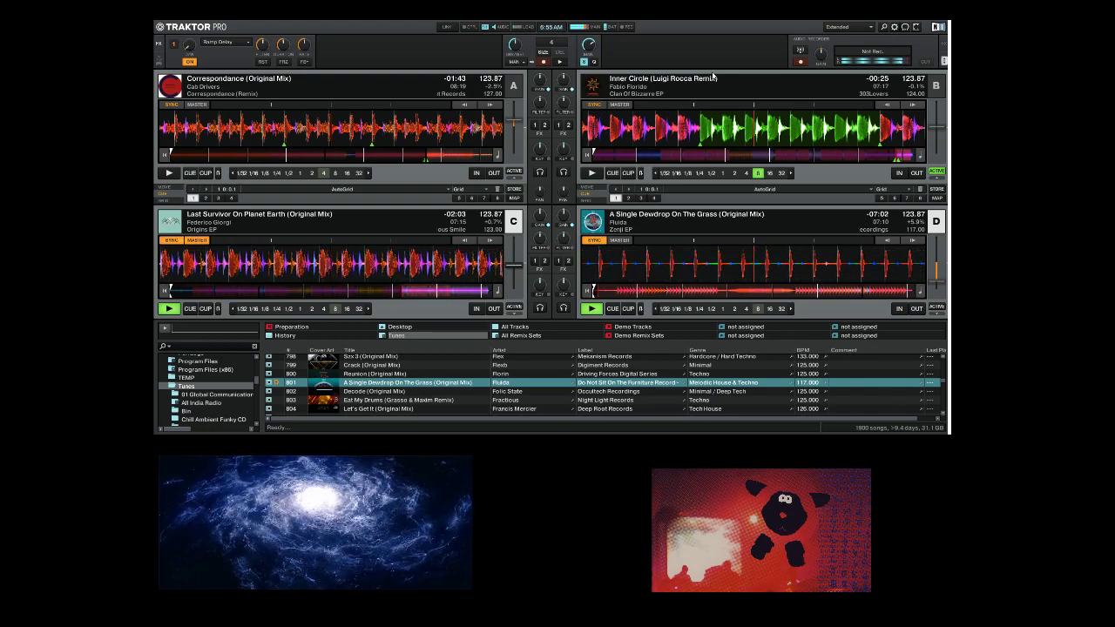
key(space)
key(Home)
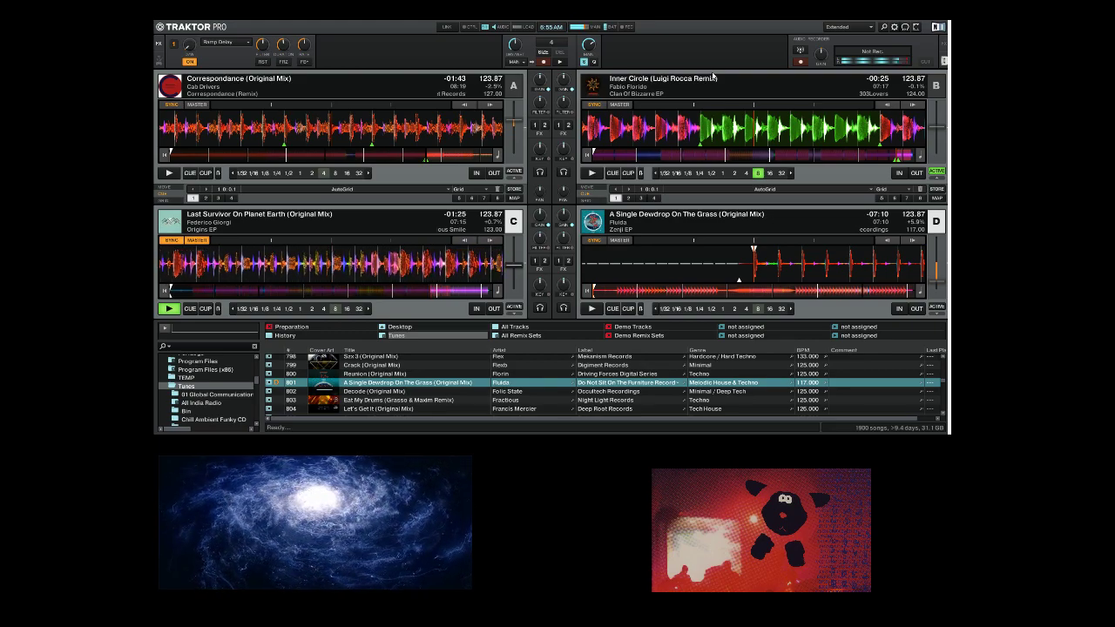
Start A Single Dewdrop On The Grass on deck D, and stop the looping Last Survivor On Planet Earth on deck C, returning it to its beginning
key(space)
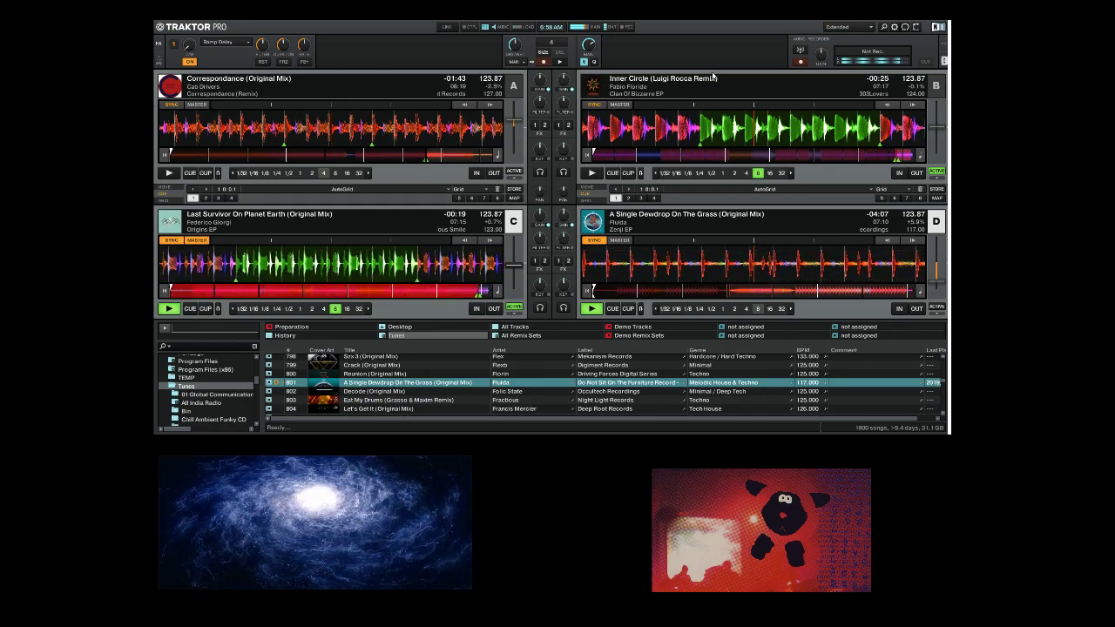
key(space)
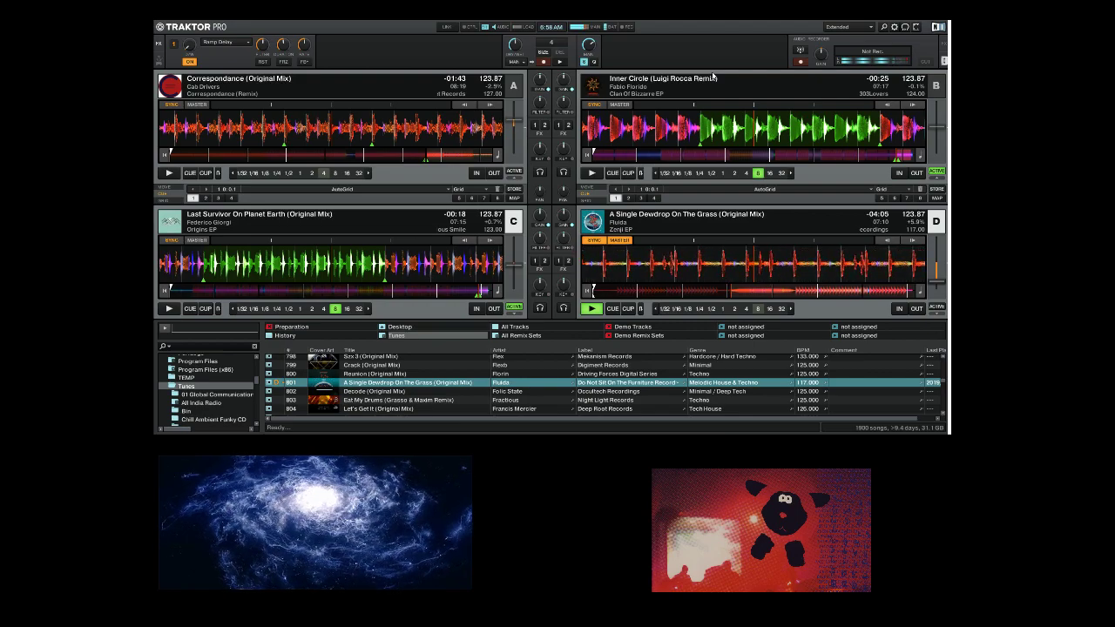
key(Home)
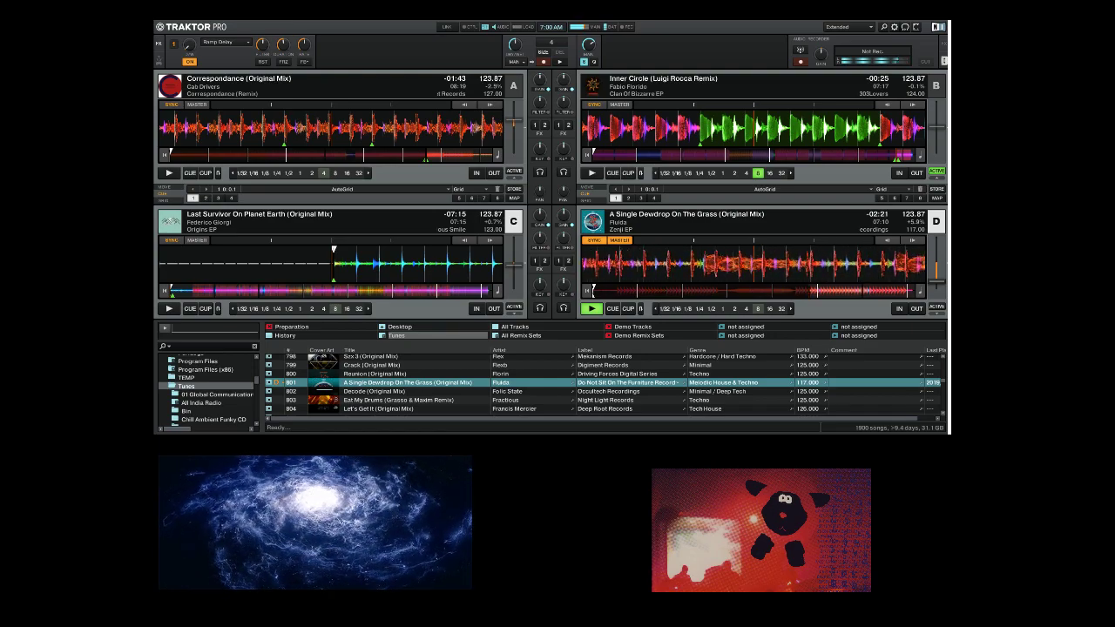
Change the effect in FX unit 1 to Mulholland Drive
click(233, 41)
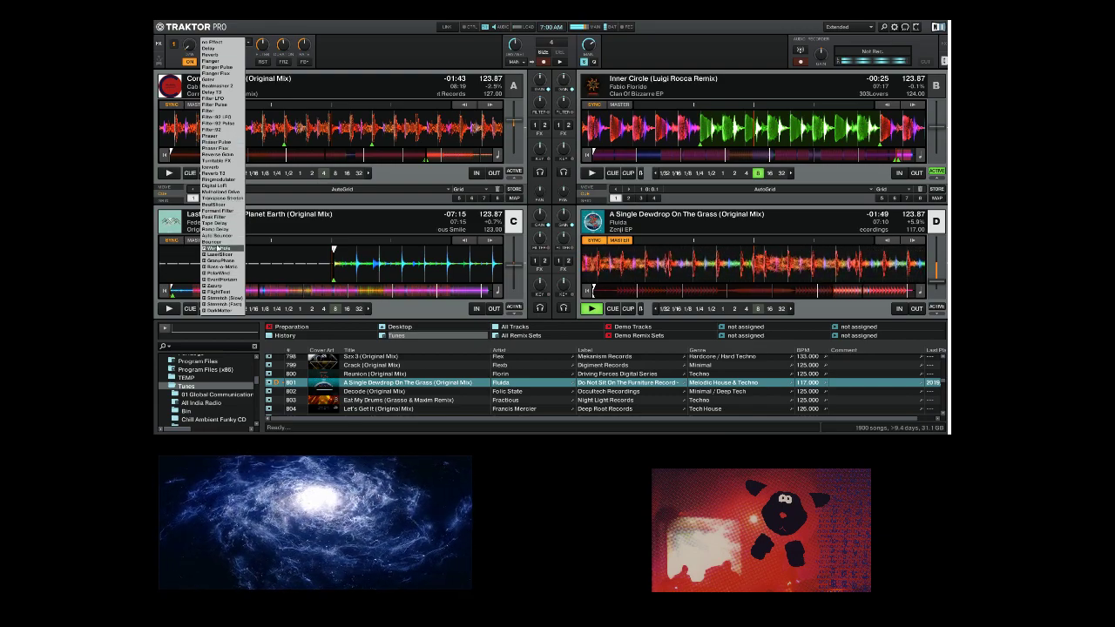
click(219, 193)
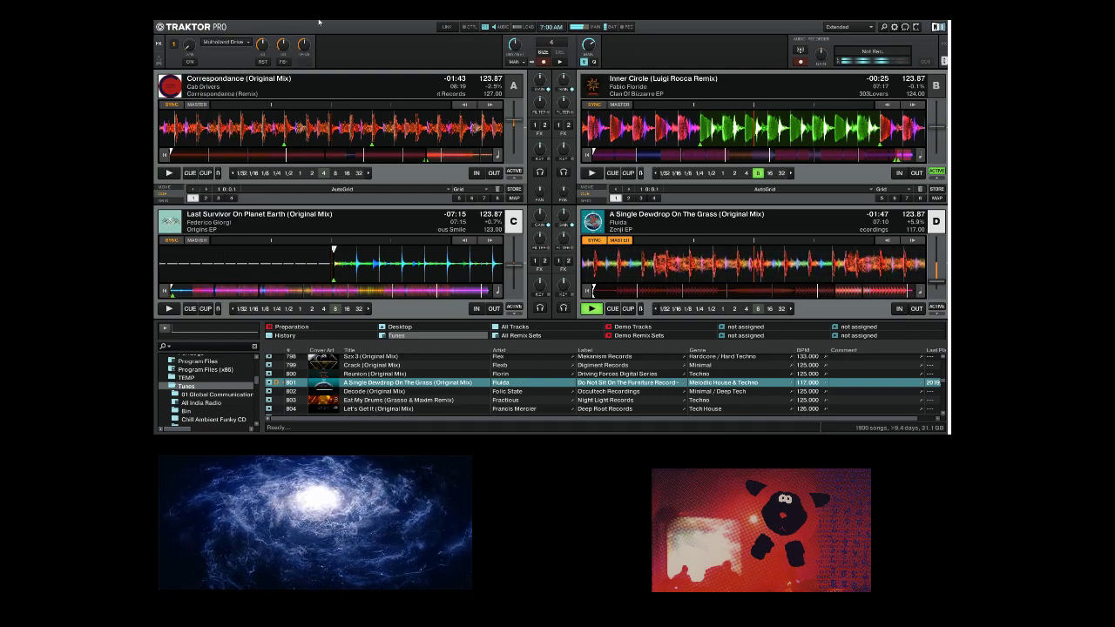